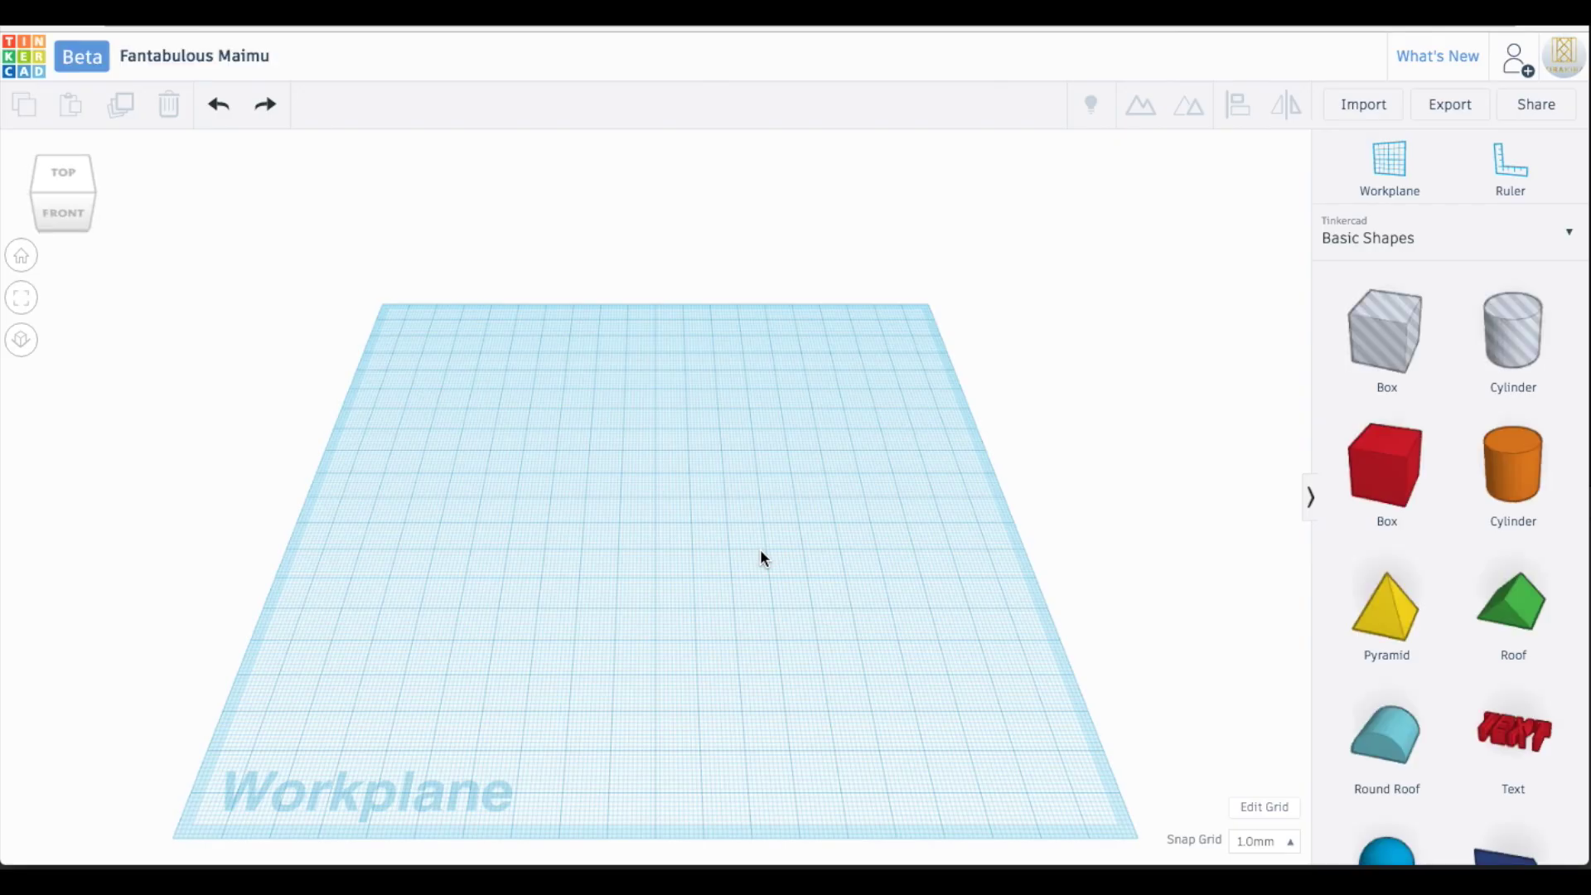
- Place a Bunny ear from the Extras shape library onto the workplane
scroll(1564, 394, down, 9)
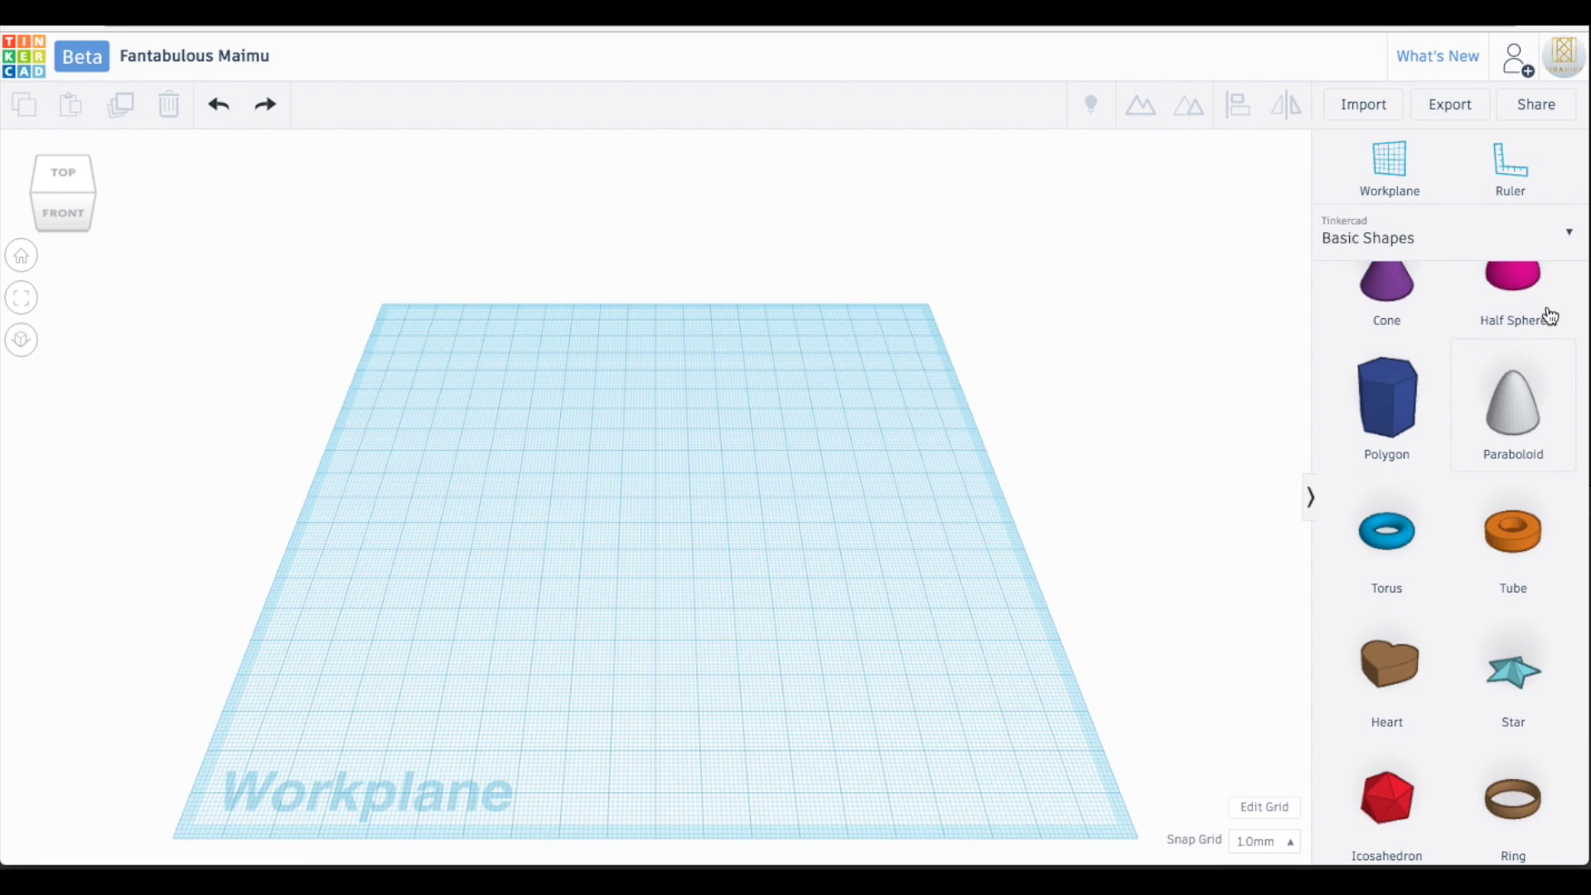
click(1523, 234)
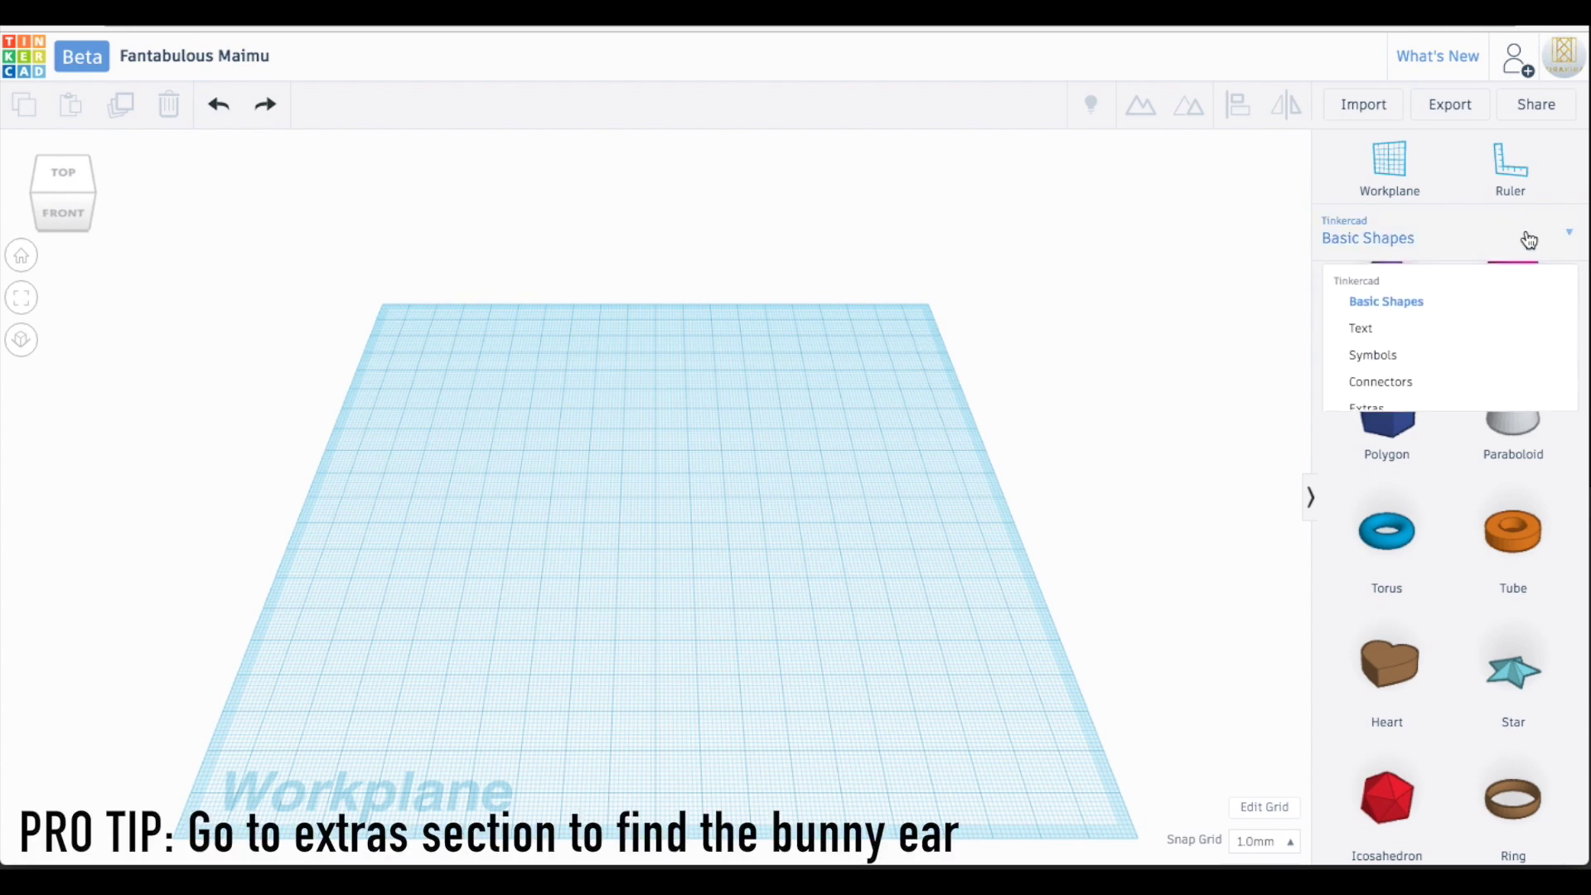
click(1566, 242)
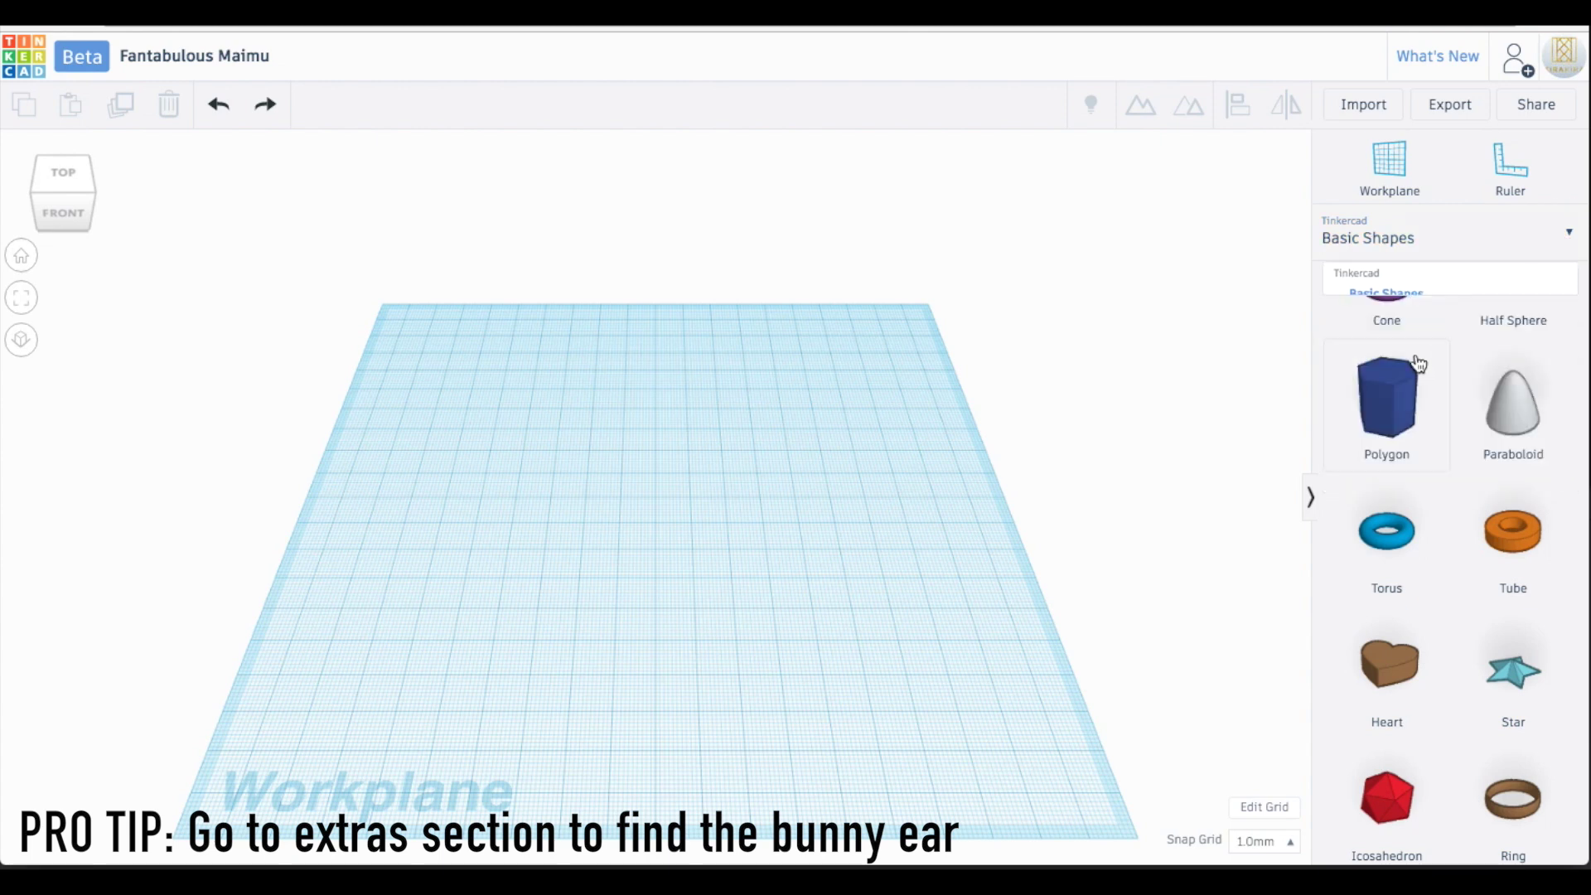
click(1530, 242)
click(1368, 413)
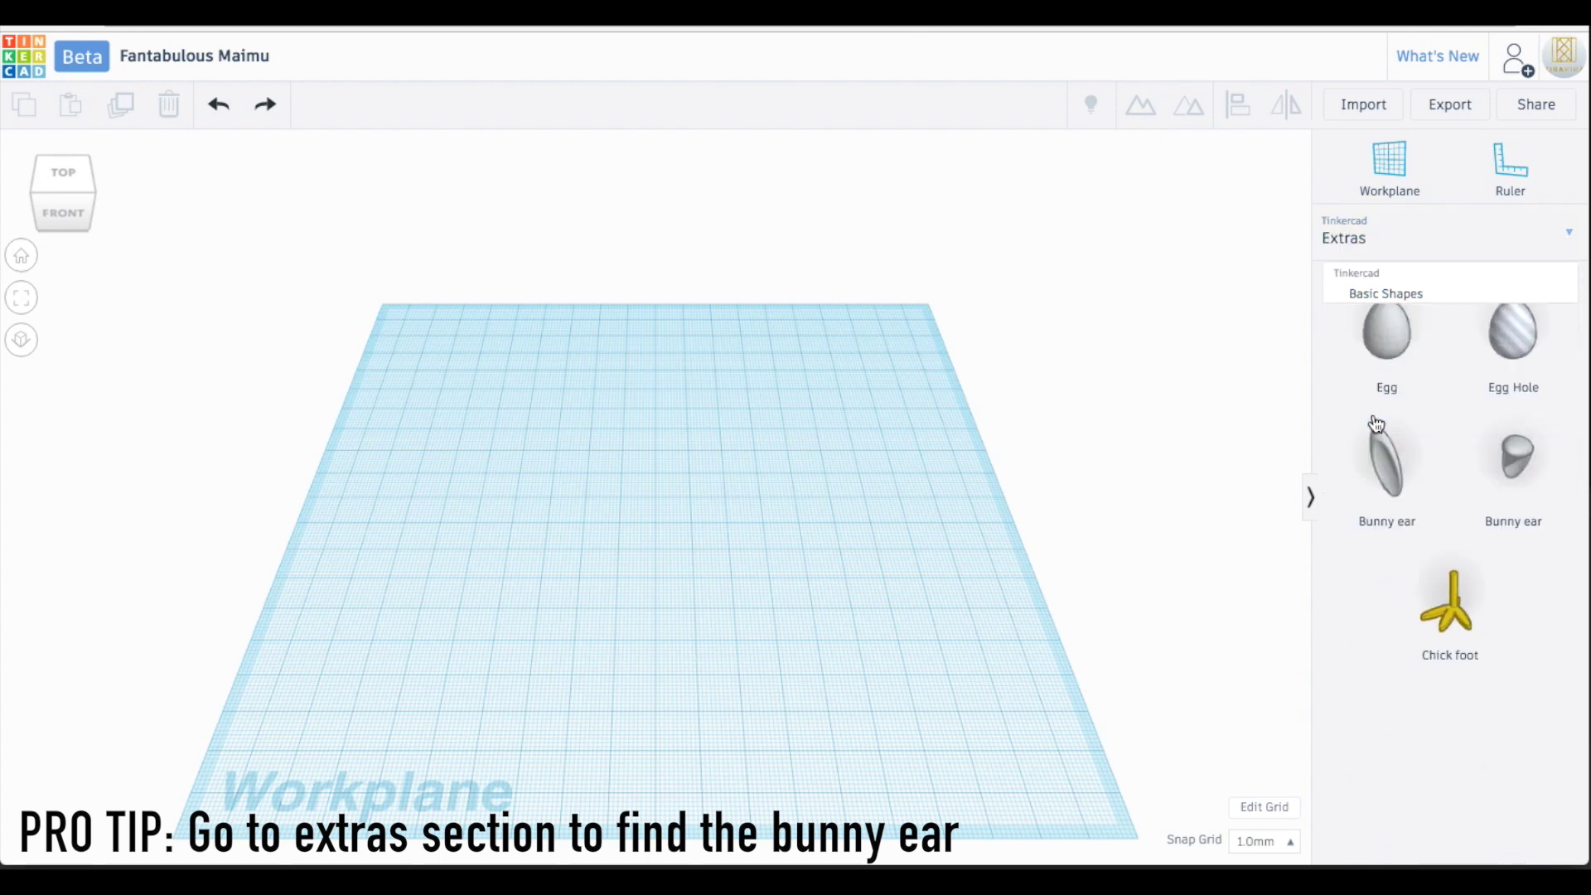
drag(1391, 477, 618, 500)
- Tip the bunny ear 90° so it lies flat, lowered to 0.00 mm
drag(615, 434, 613, 445)
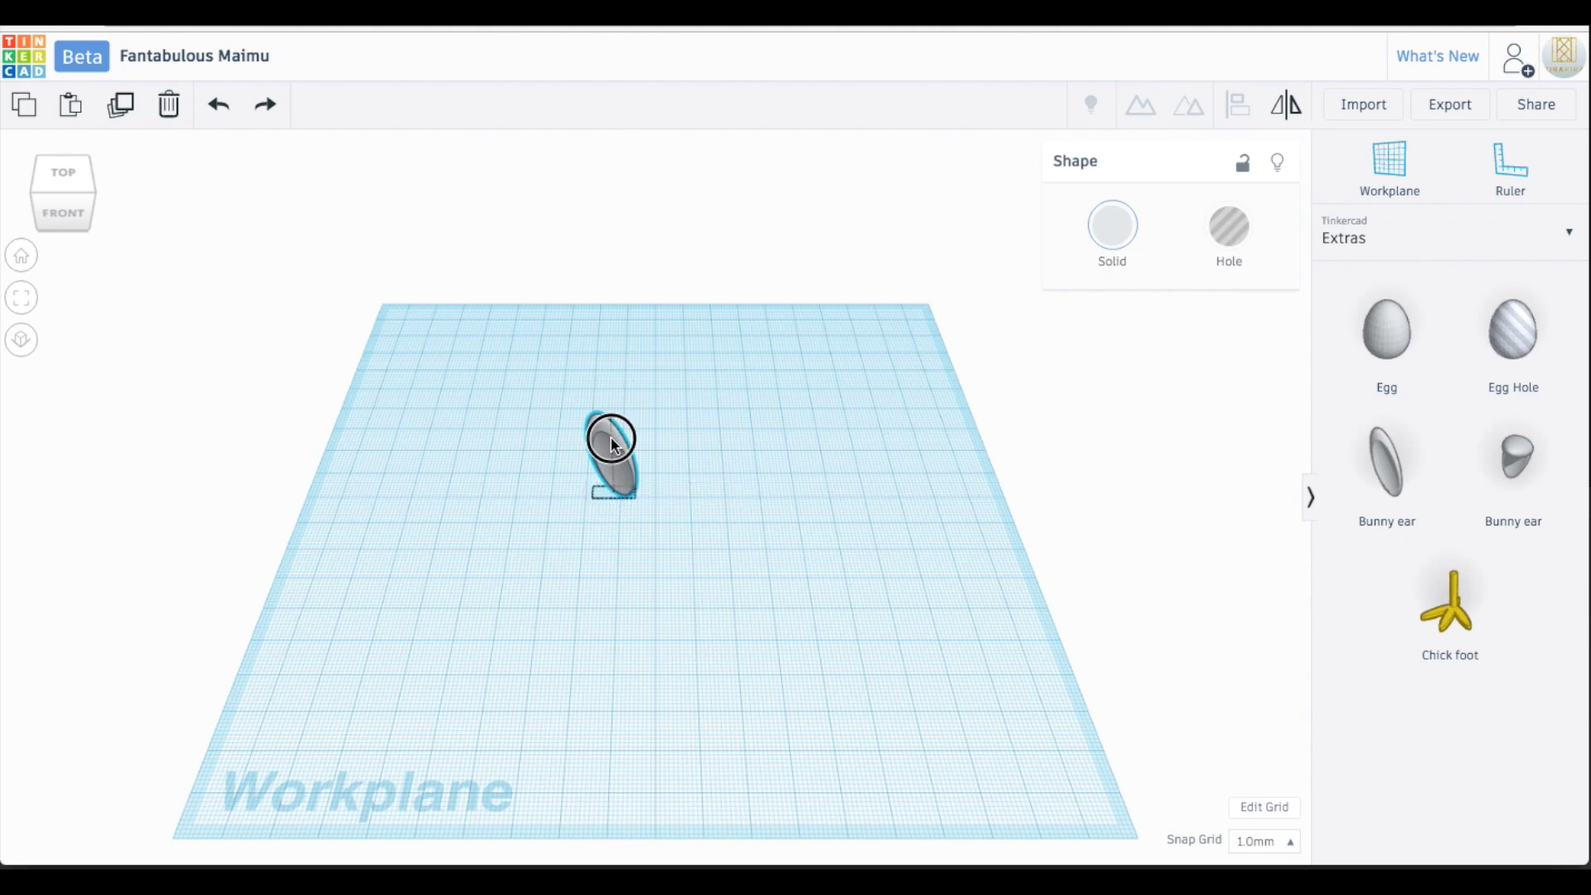
click(33, 191)
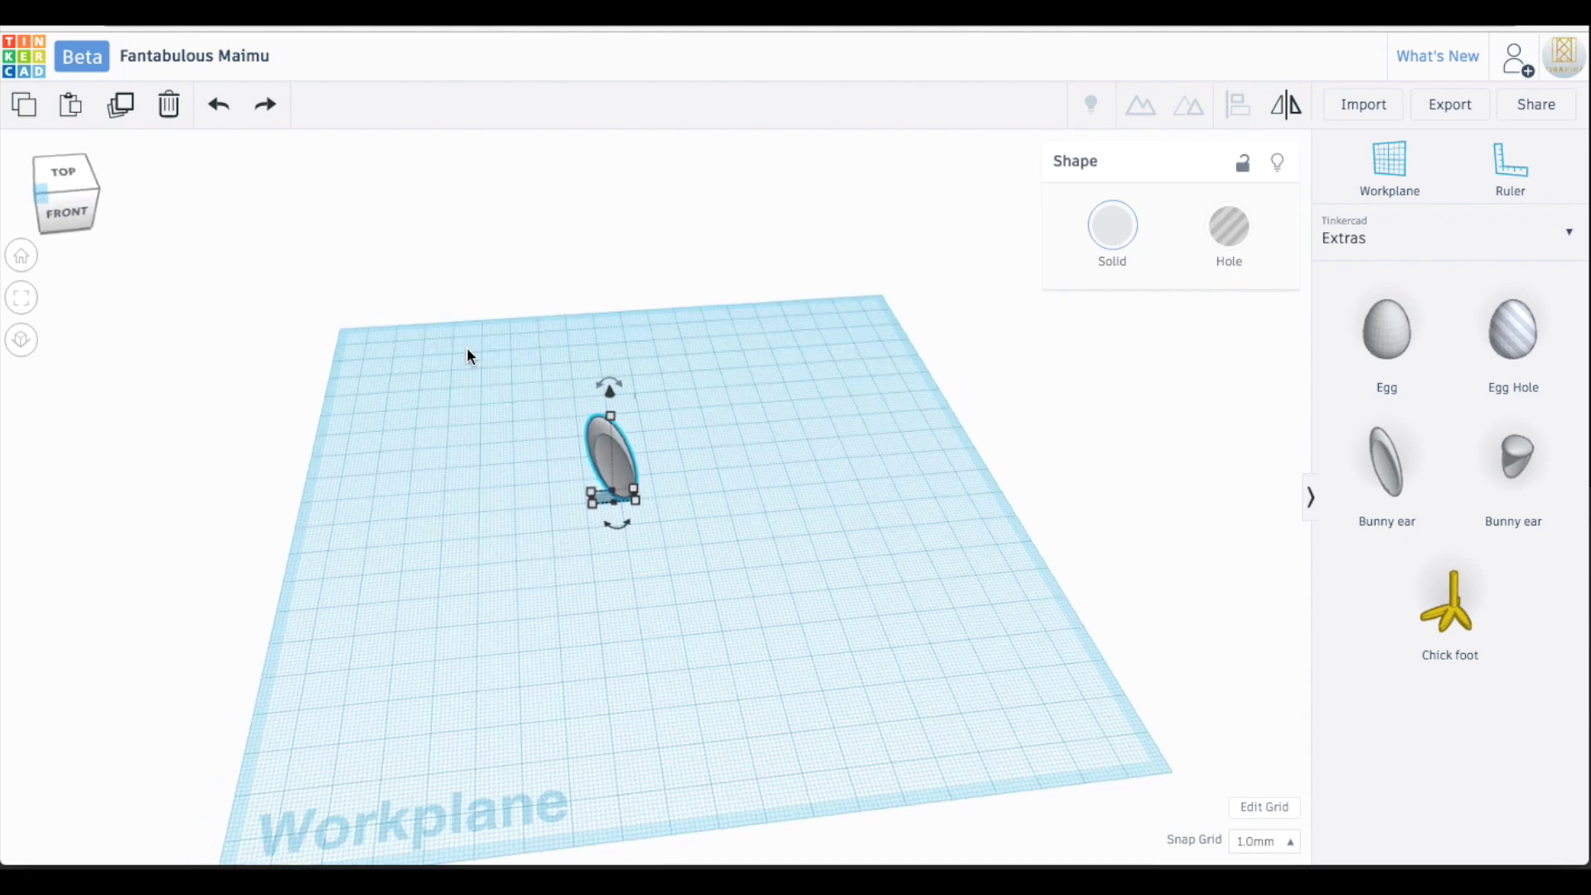
drag(635, 383, 540, 408)
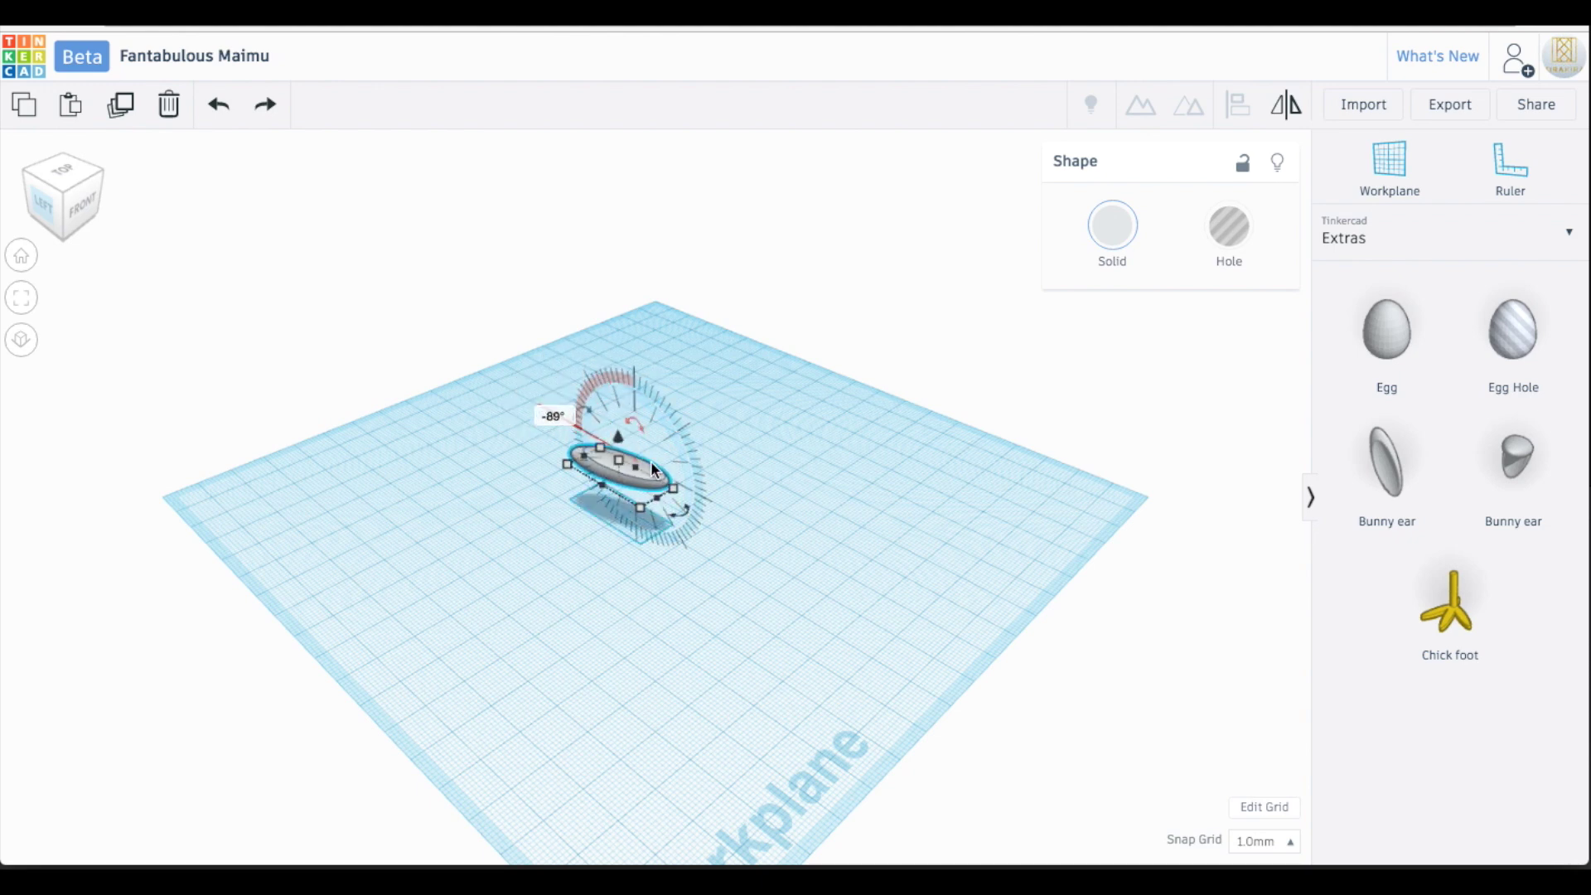
drag(620, 442, 619, 476)
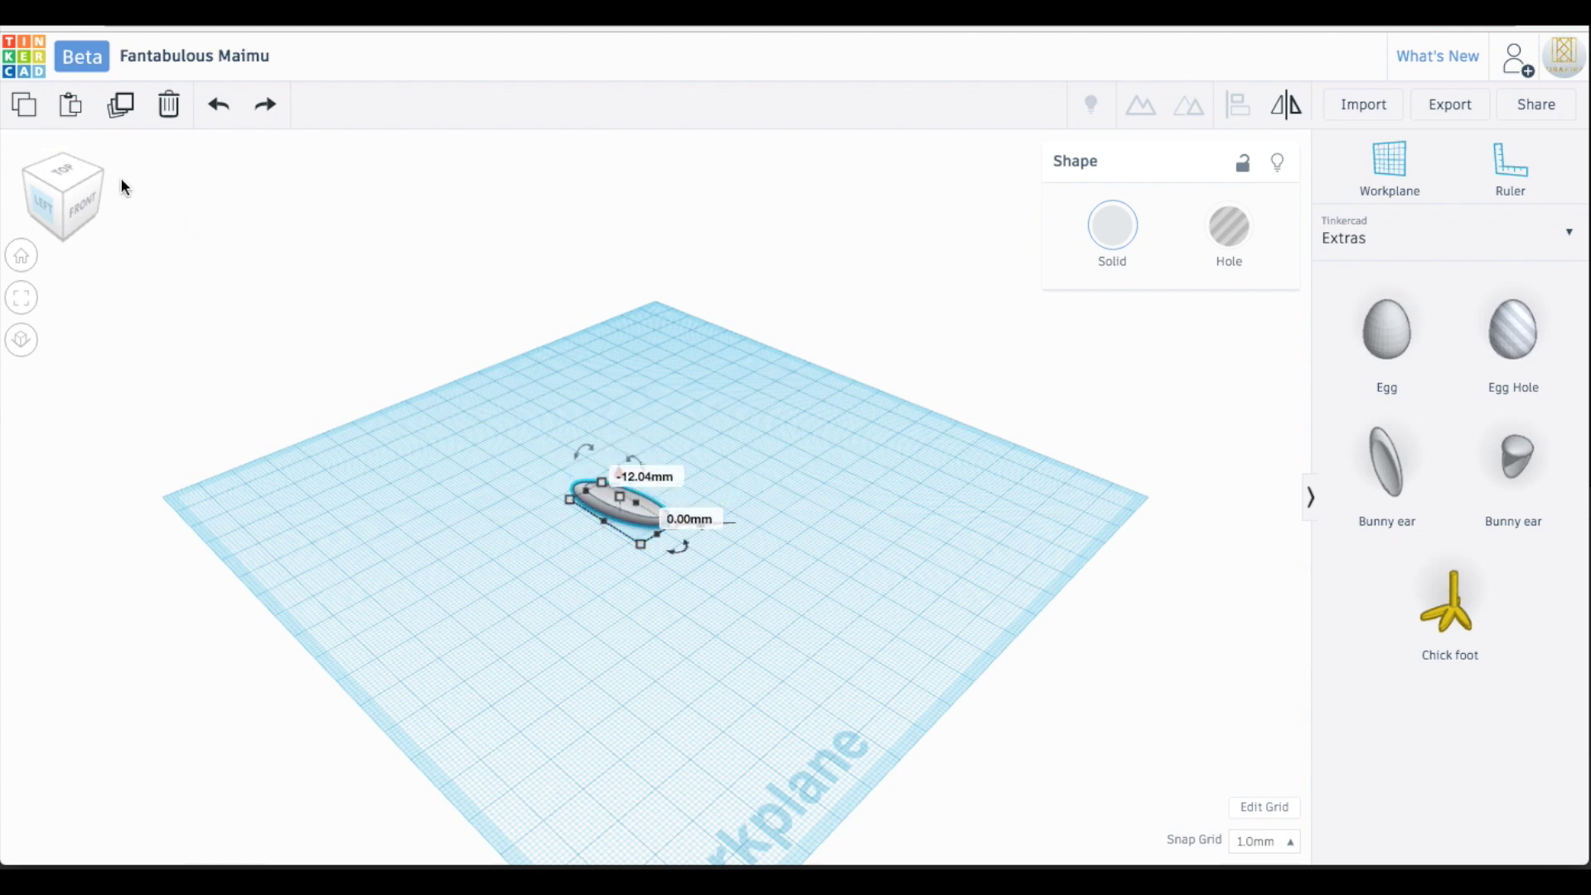
- In Top view, duplicate the bunny ear beside the original and mirror the copy left to right
click(69, 172)
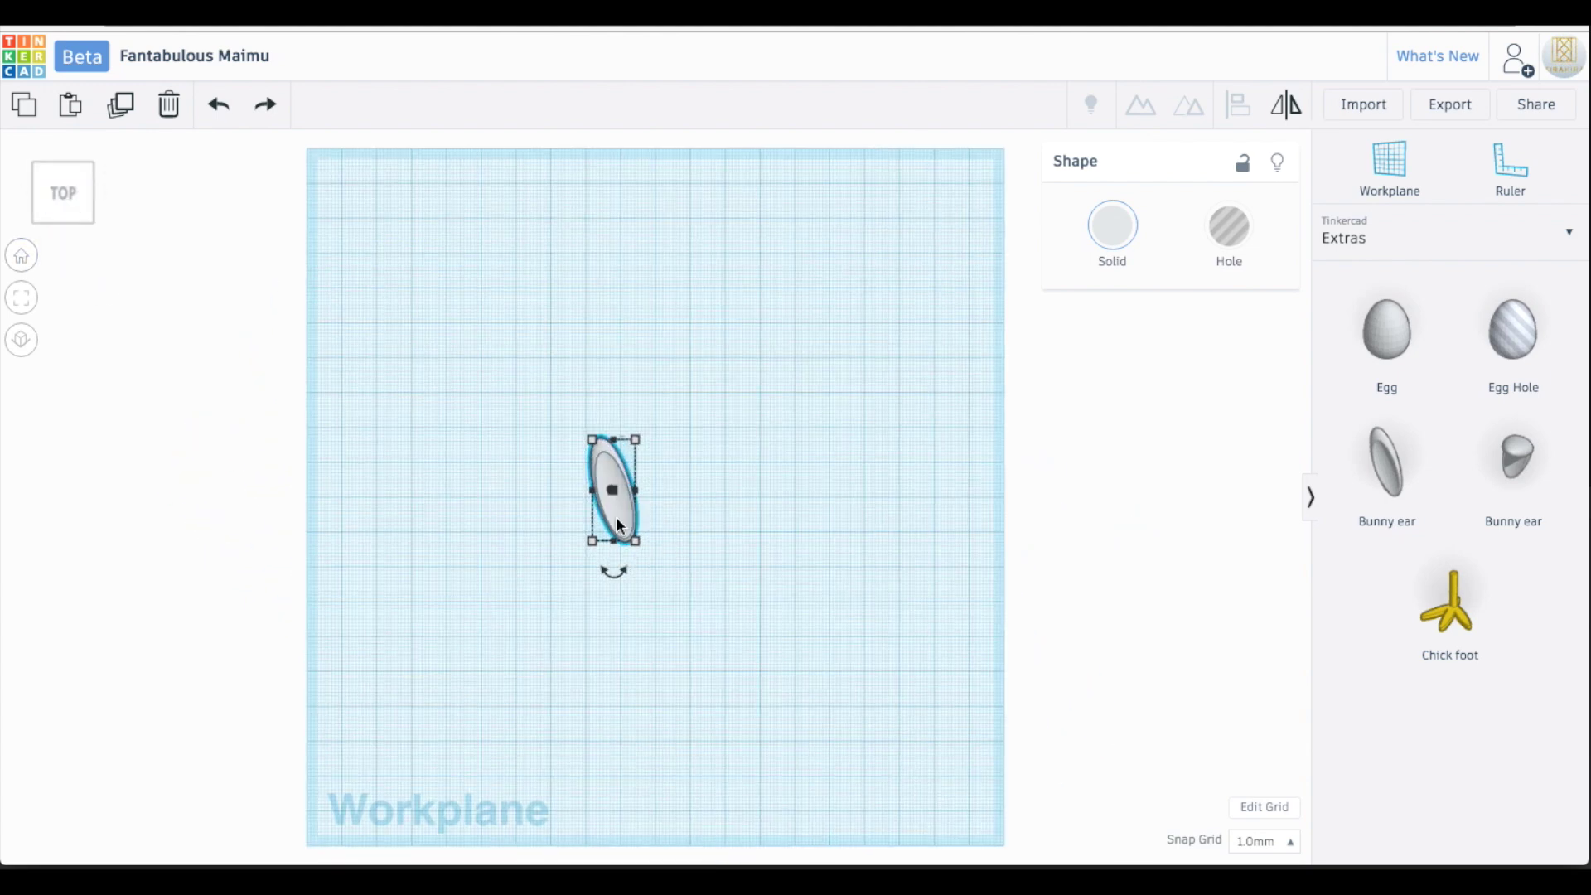
click(778, 522)
click(617, 497)
alt+drag(631, 501, 673, 503)
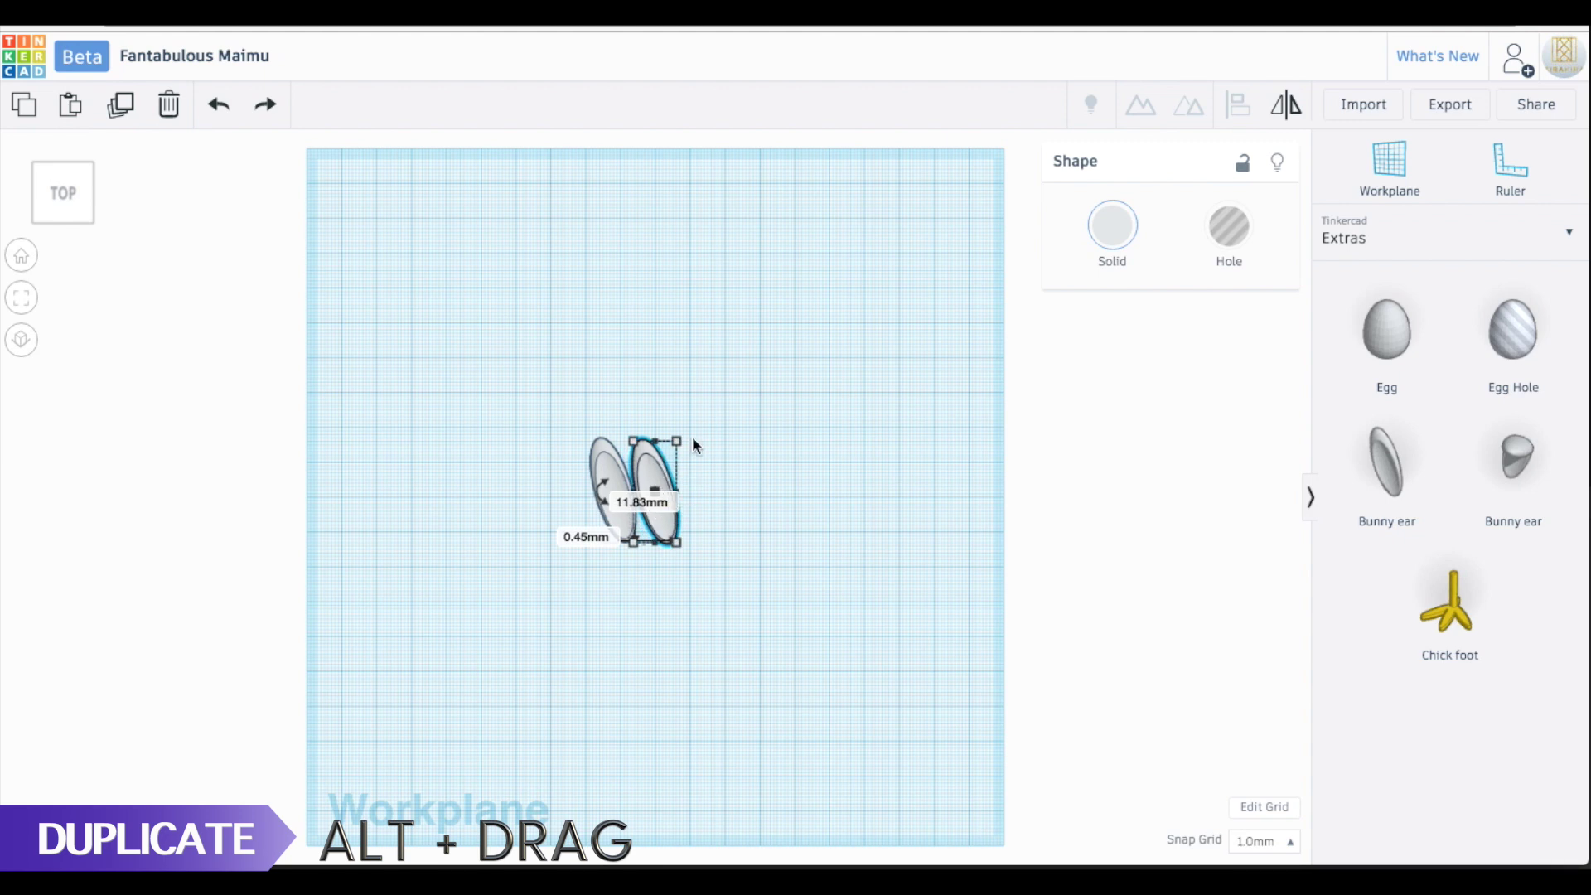
click(1286, 104)
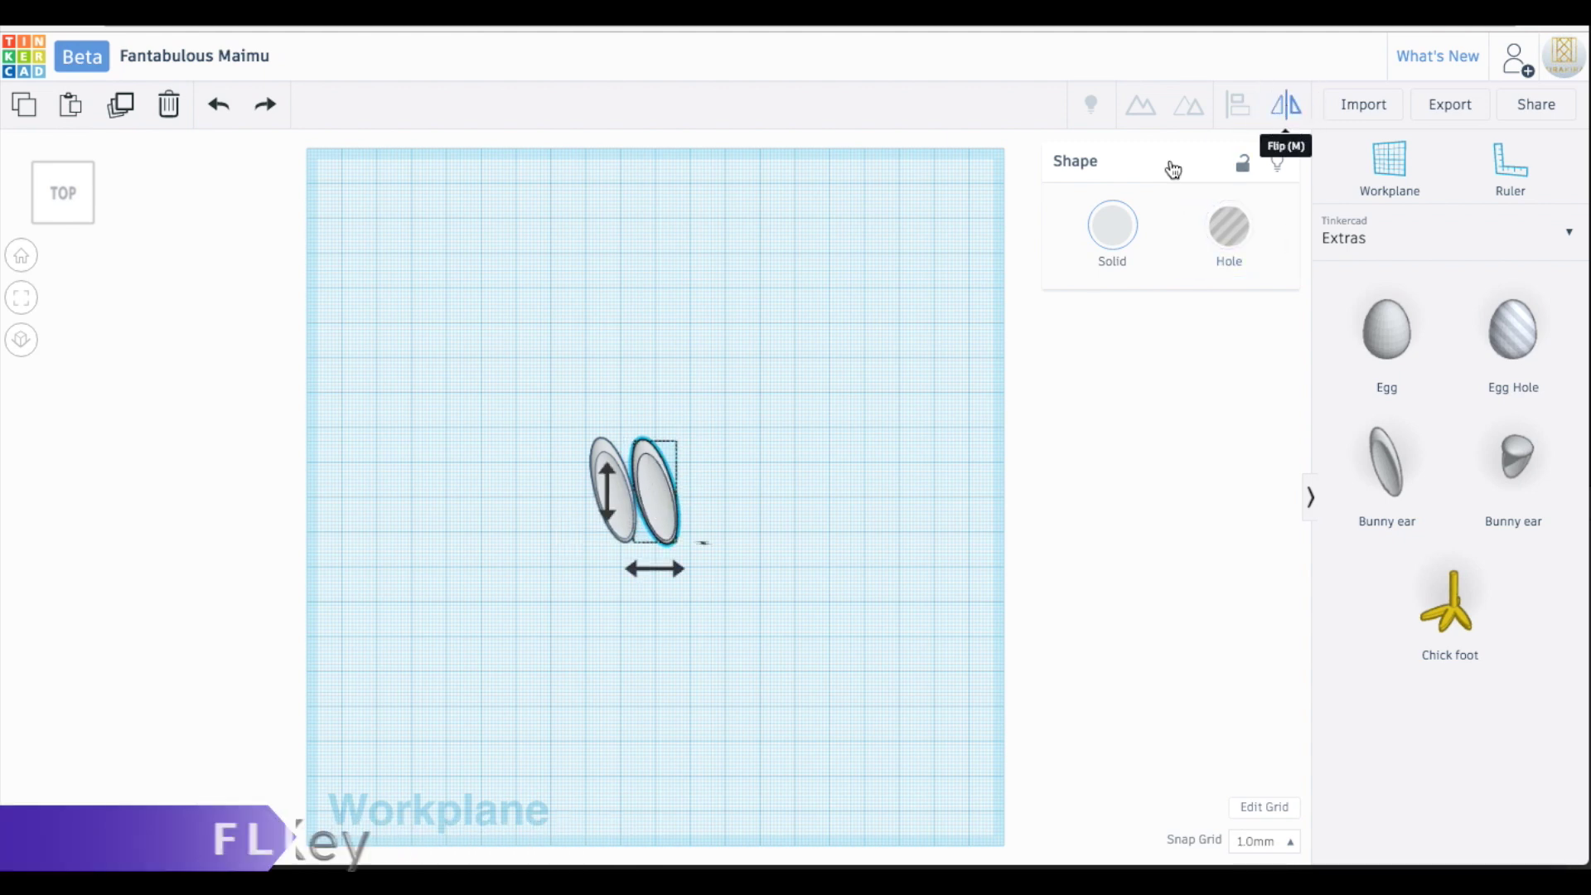
click(655, 569)
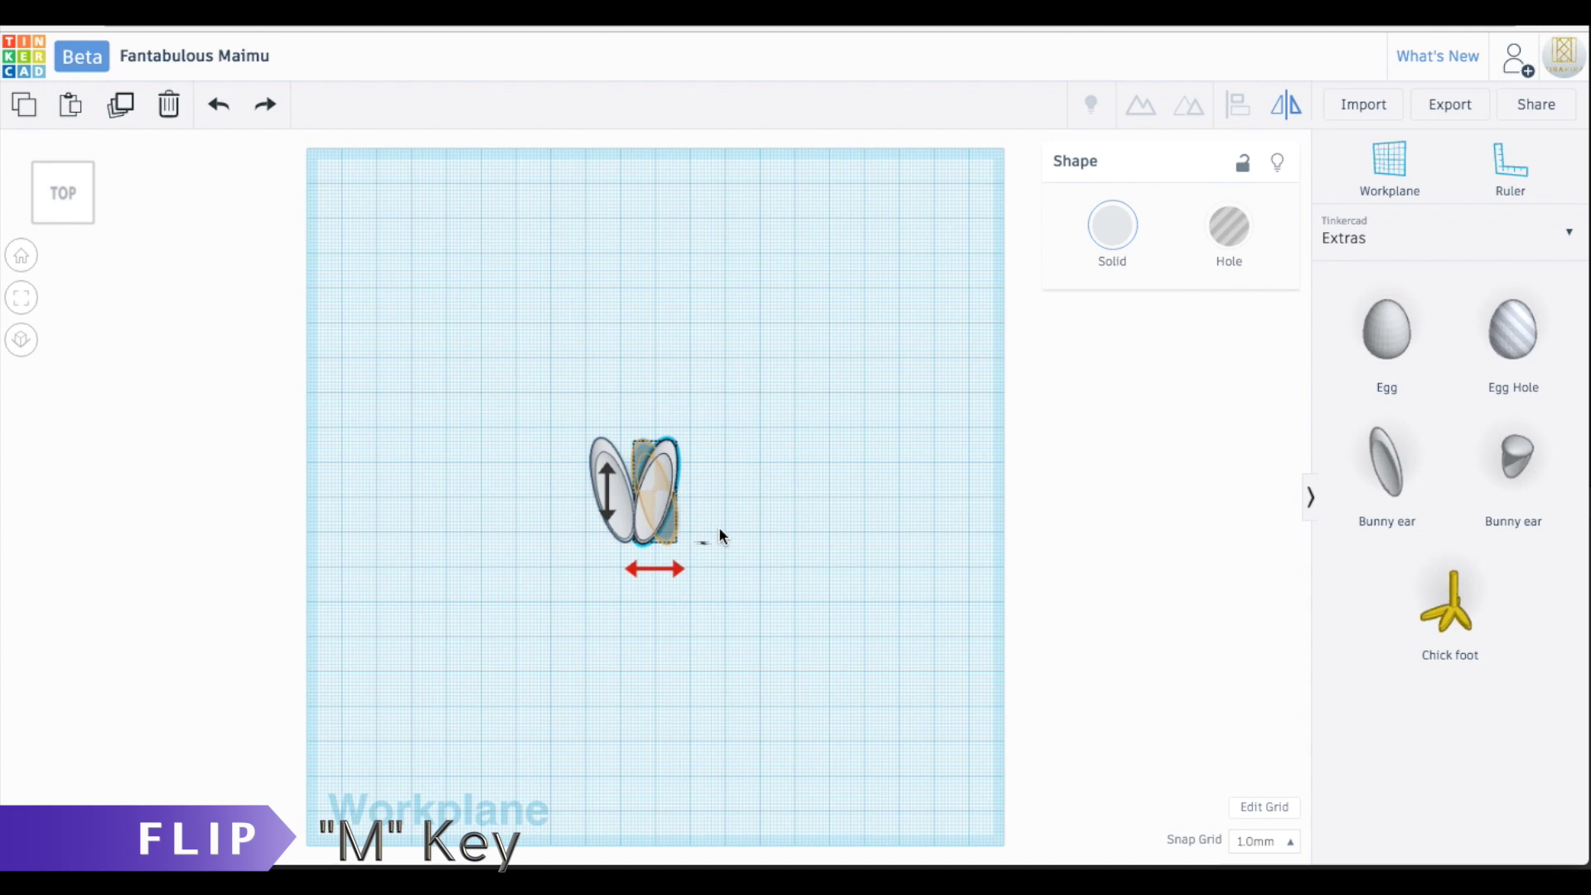
click(765, 498)
- Align both bunny ears on a common centre line
drag(717, 584, 718, 586)
click(1238, 104)
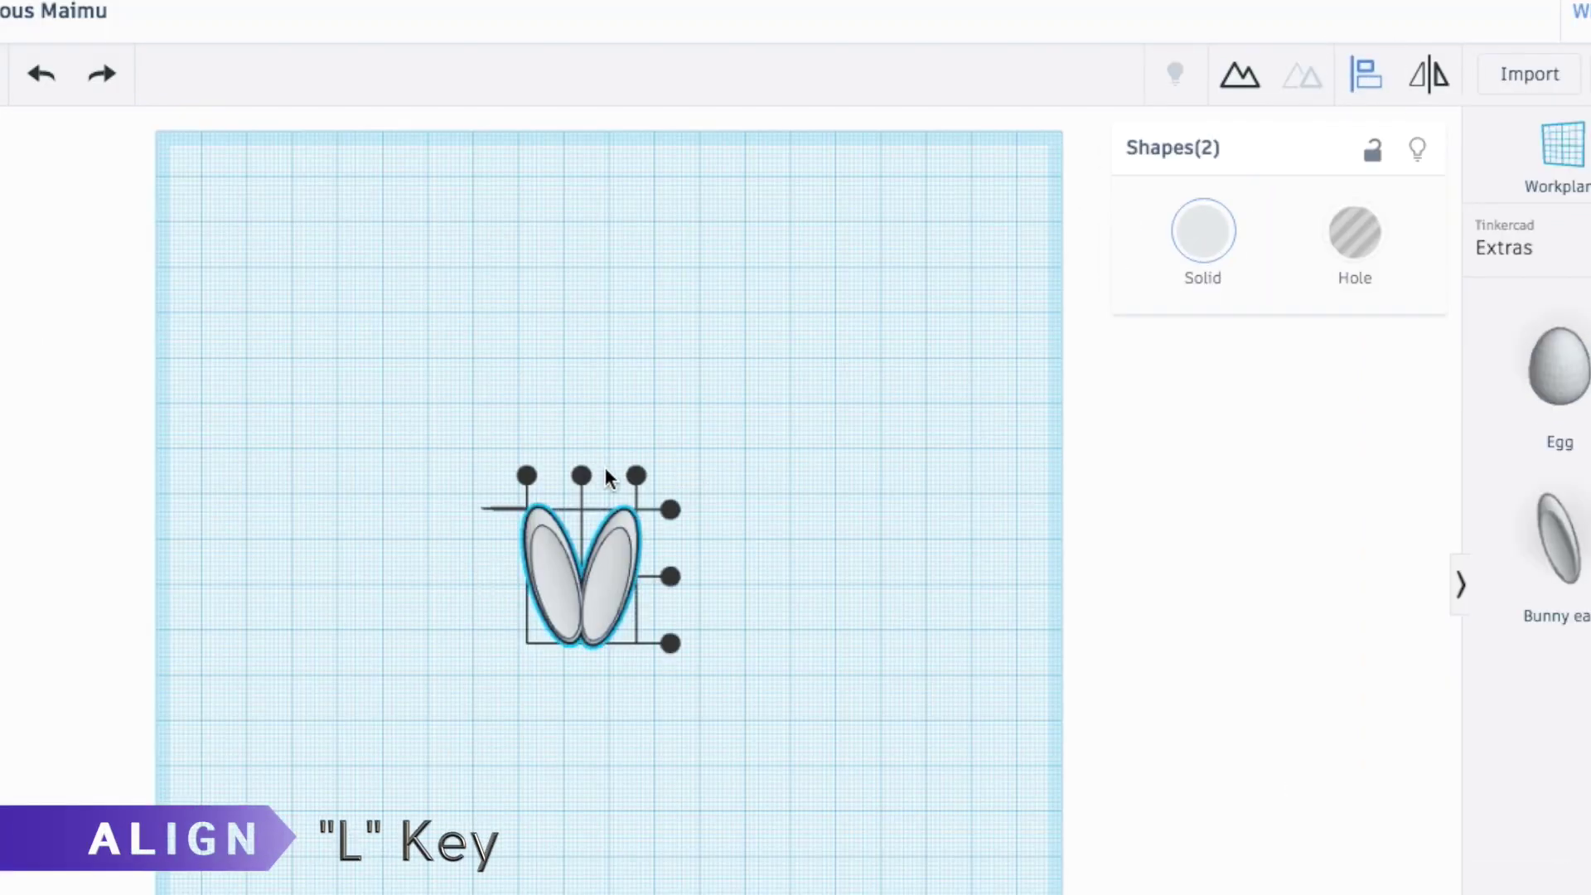
click(670, 576)
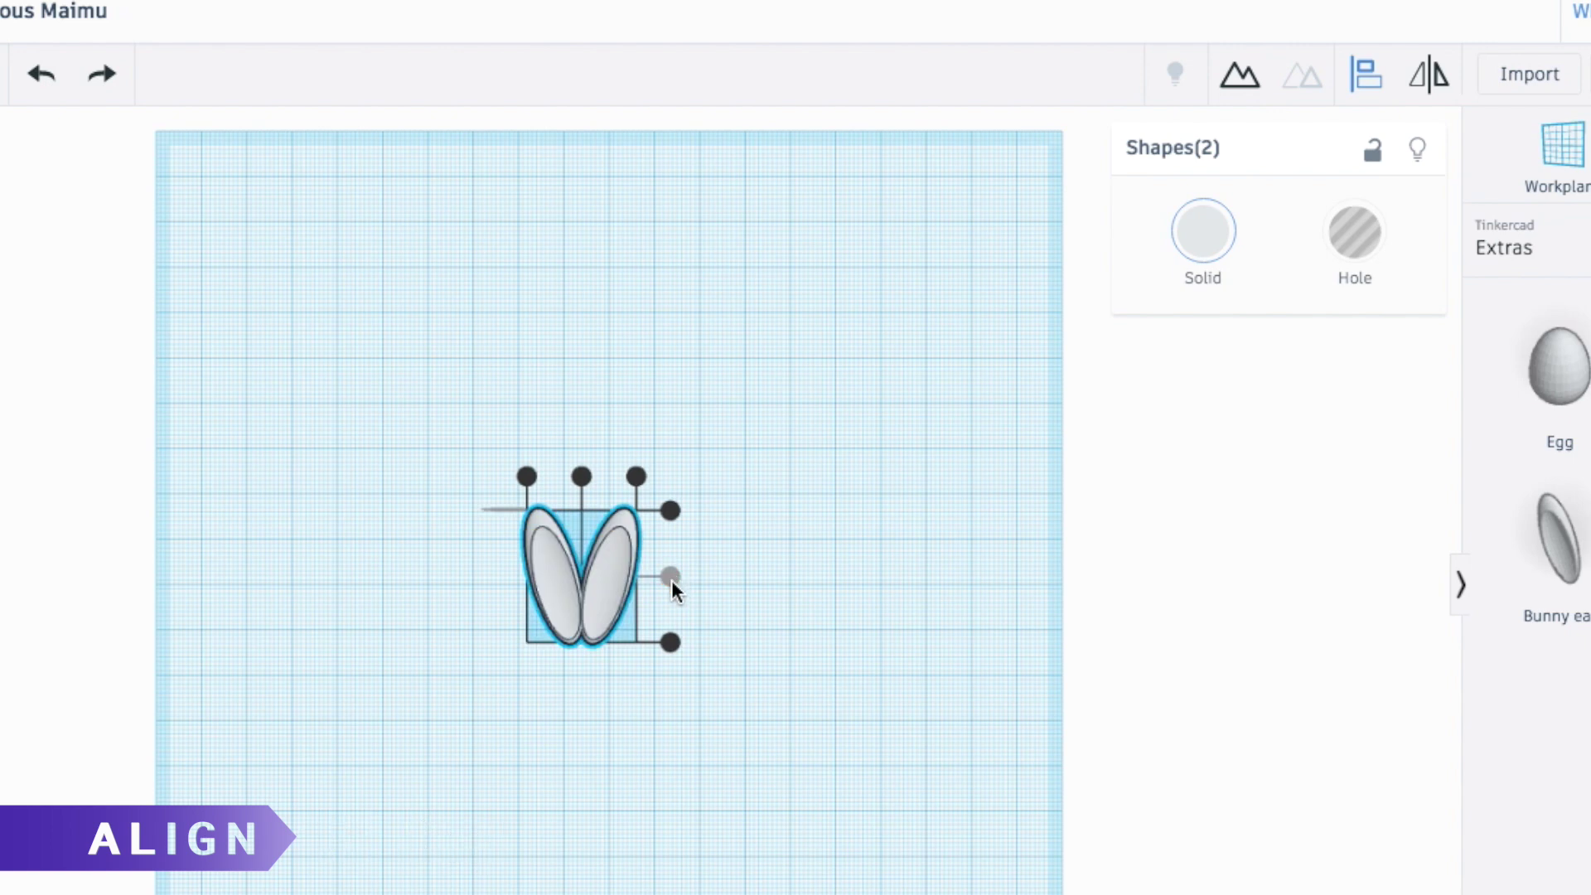
click(756, 586)
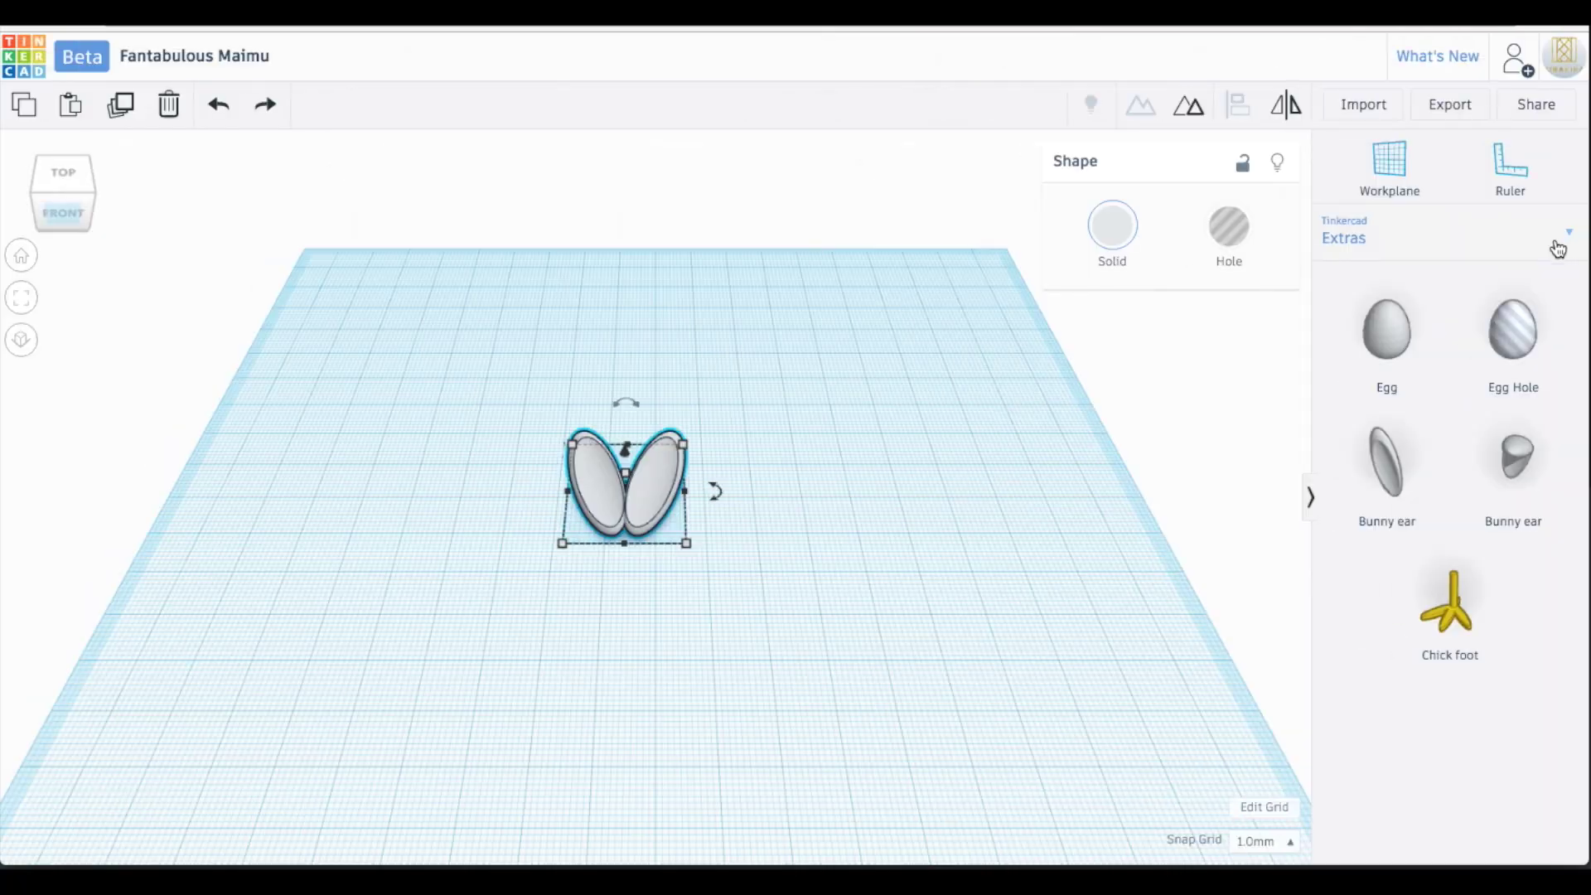
click(1558, 249)
- Add a Basic Shapes cylinder beneath the ears, flattened to 5 mm and widened to 38 mm
click(1400, 306)
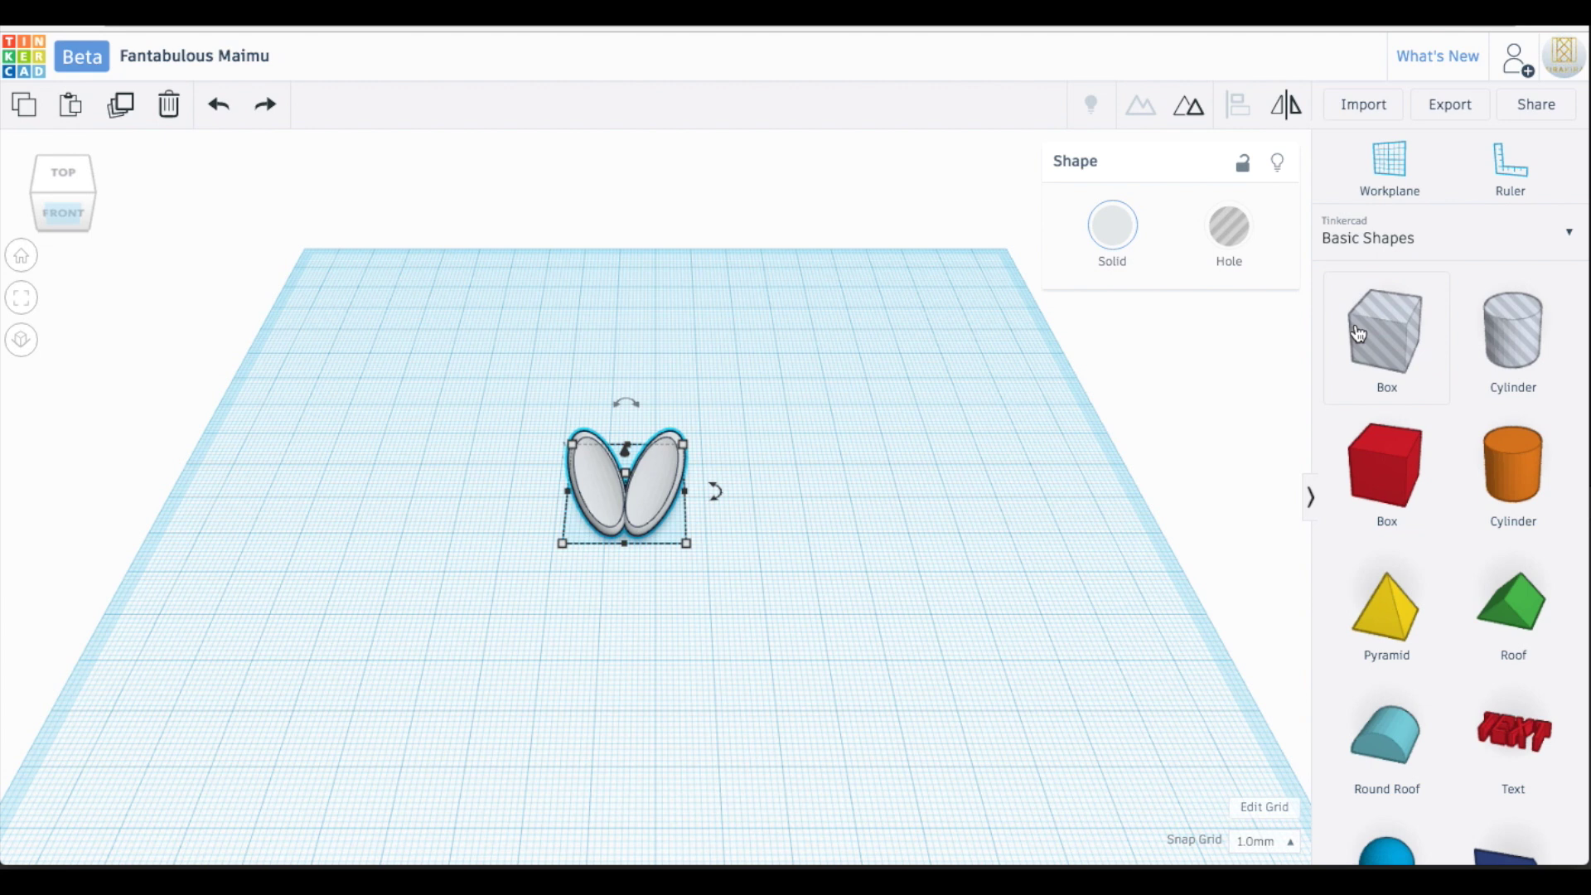
drag(1524, 469, 615, 564)
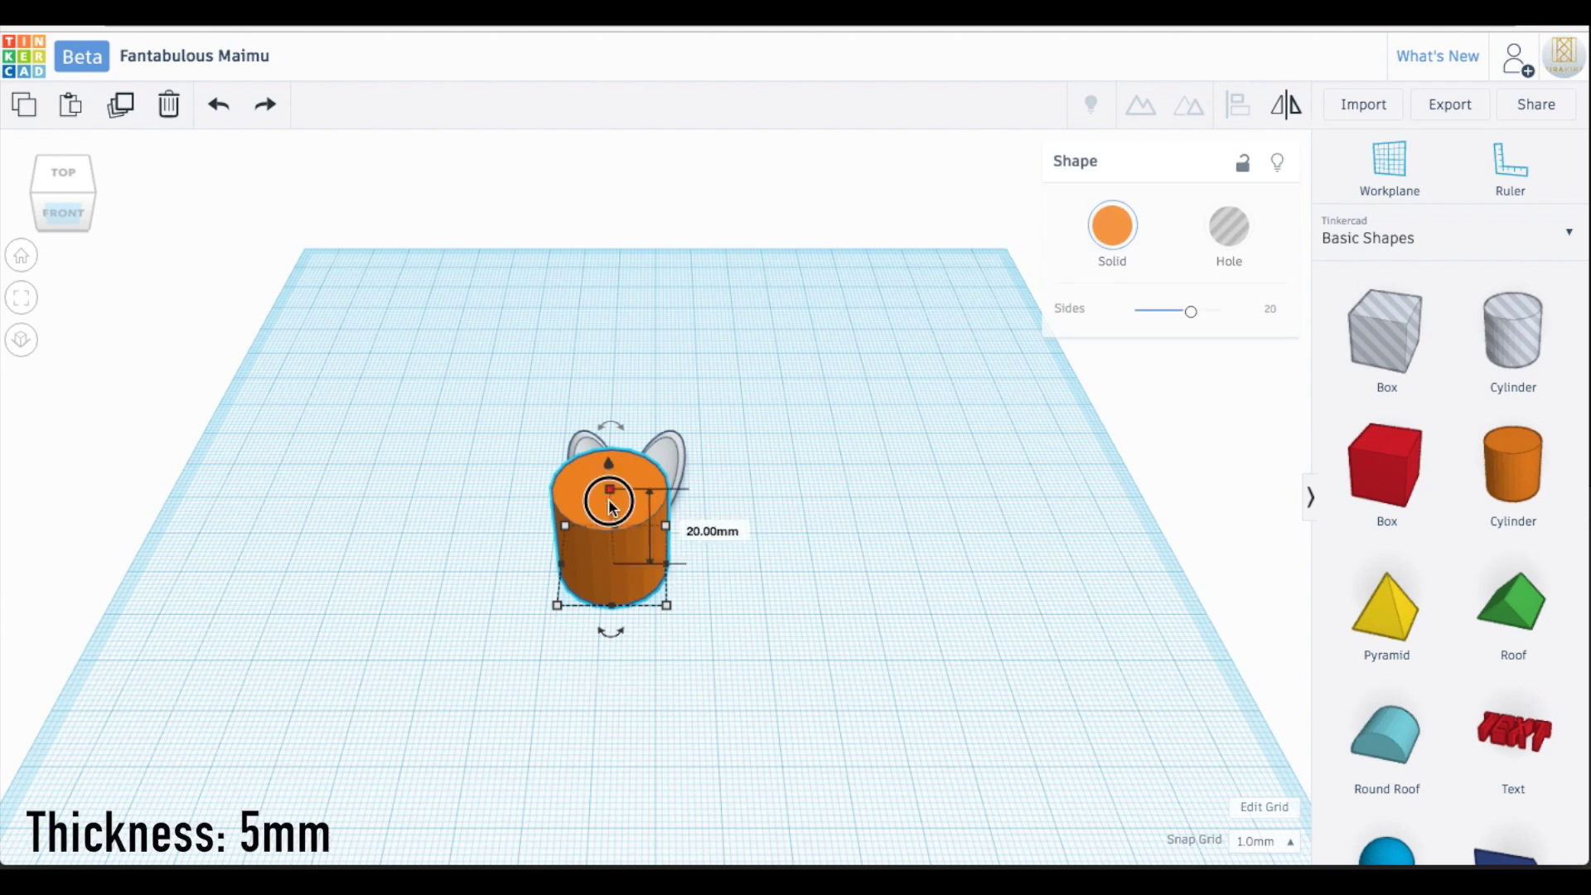
drag(610, 496, 612, 550)
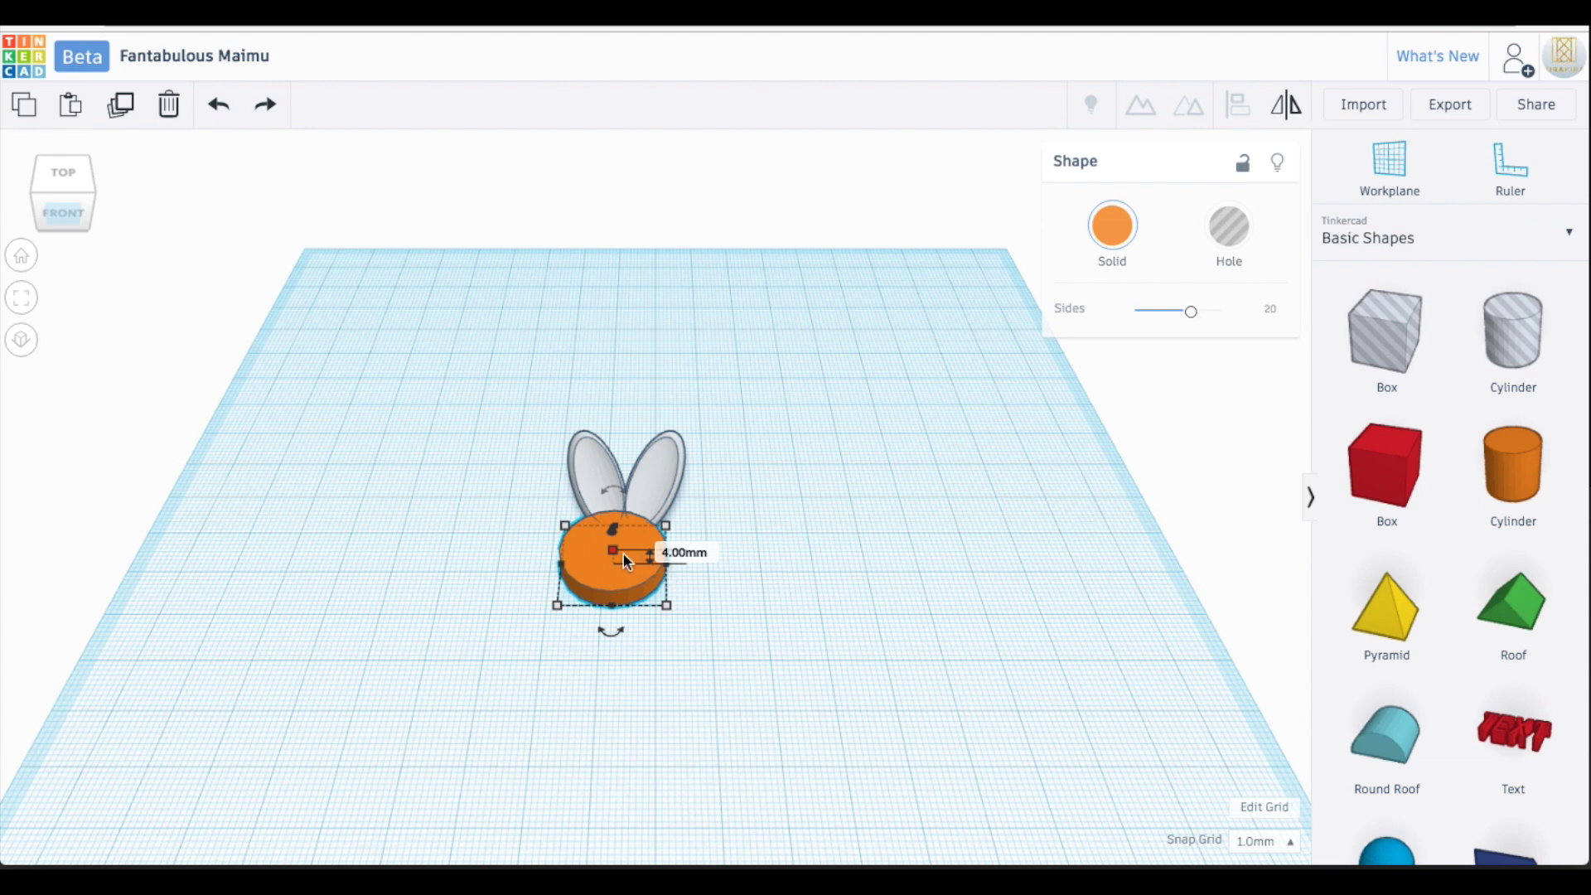
drag(612, 551, 764, 577)
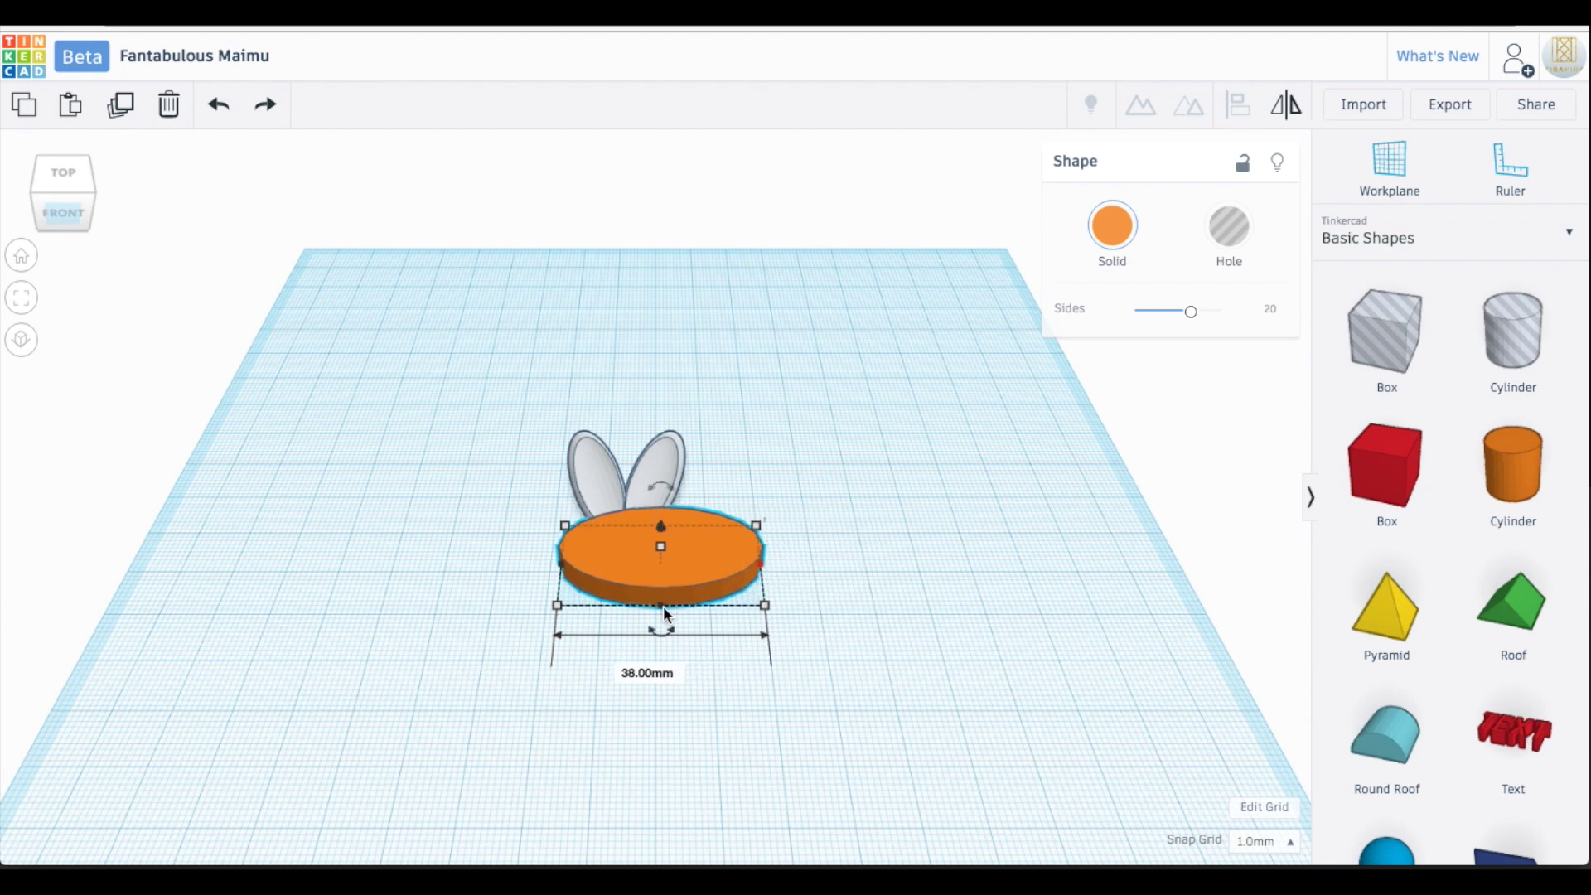
- Stretch the orange oval to 25 mm deep and enlarge the ears to about 32 × 38 mm
drag(663, 606, 664, 638)
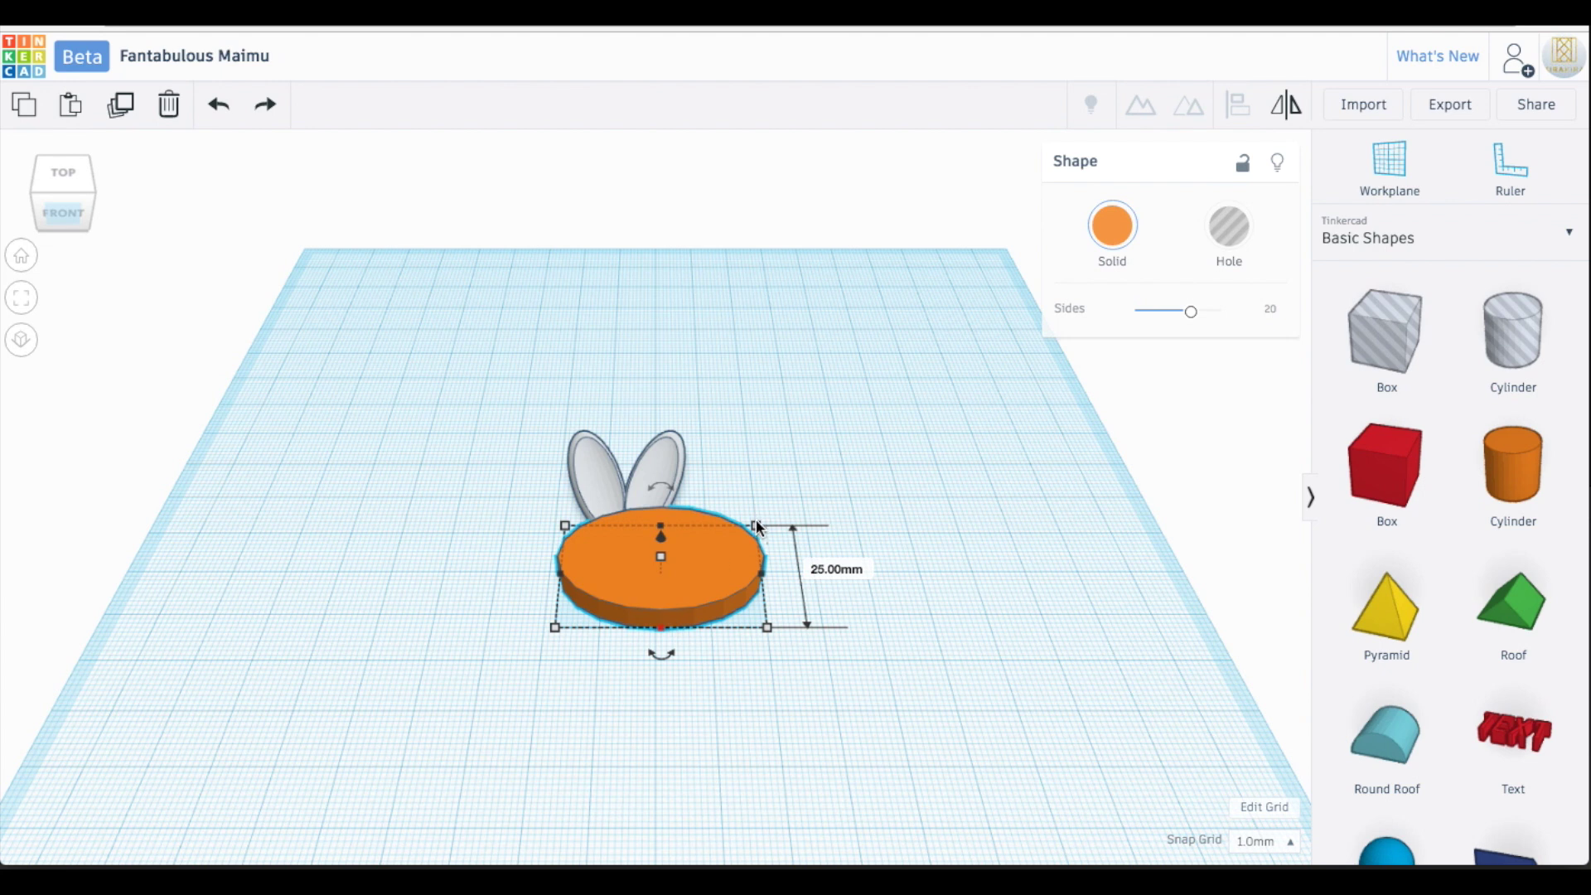
click(662, 558)
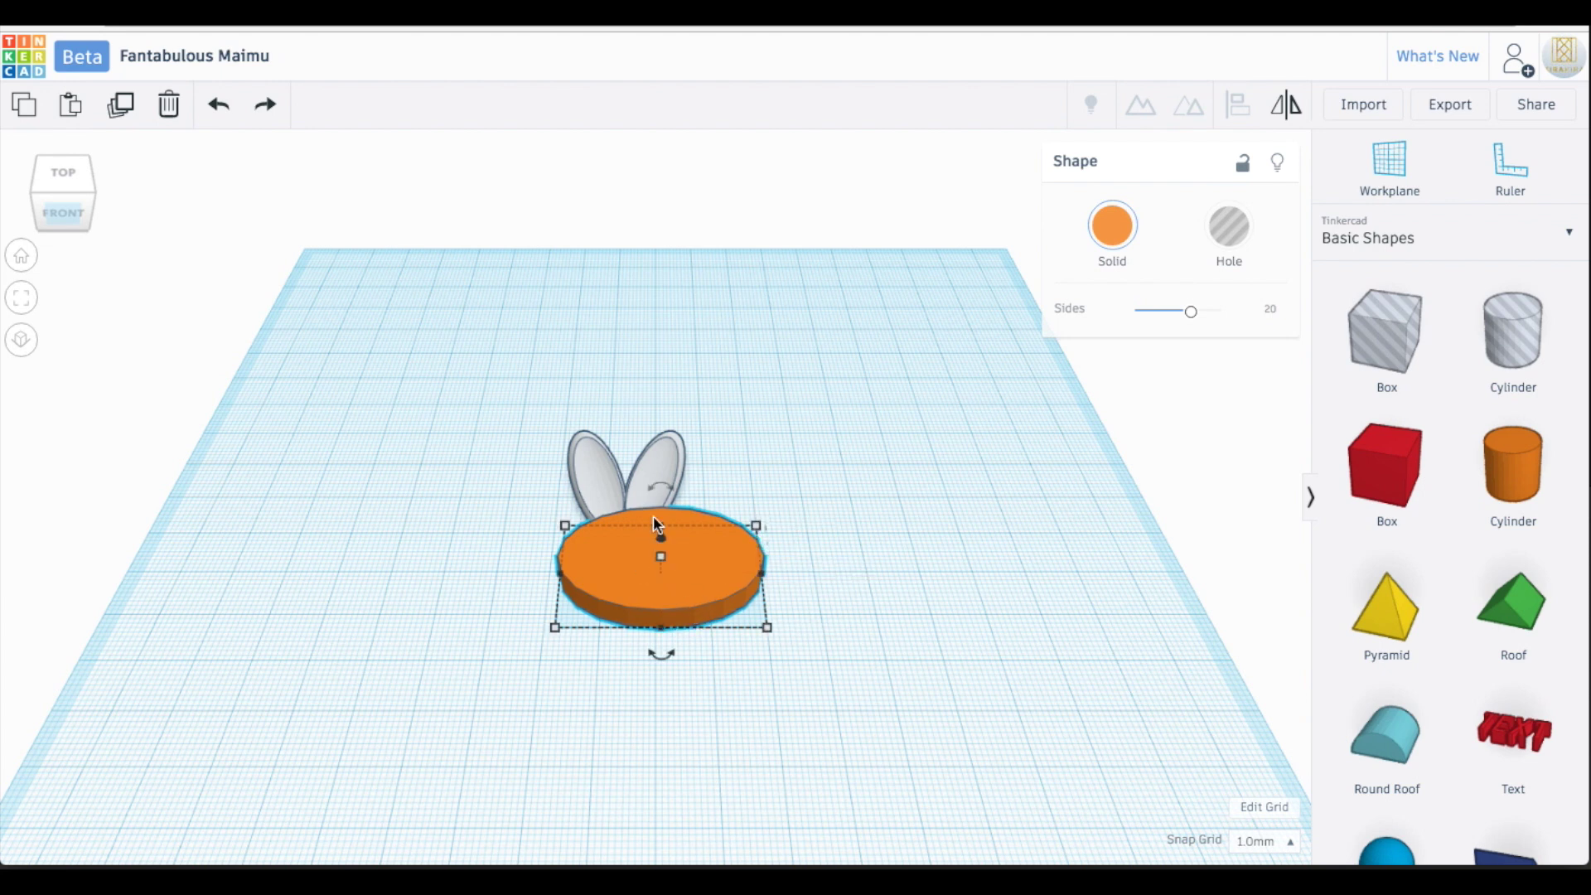
click(603, 463)
drag(689, 440, 739, 451)
- Centre the ears over the orange head using the align tool
click(585, 462)
key(ctrl+a)
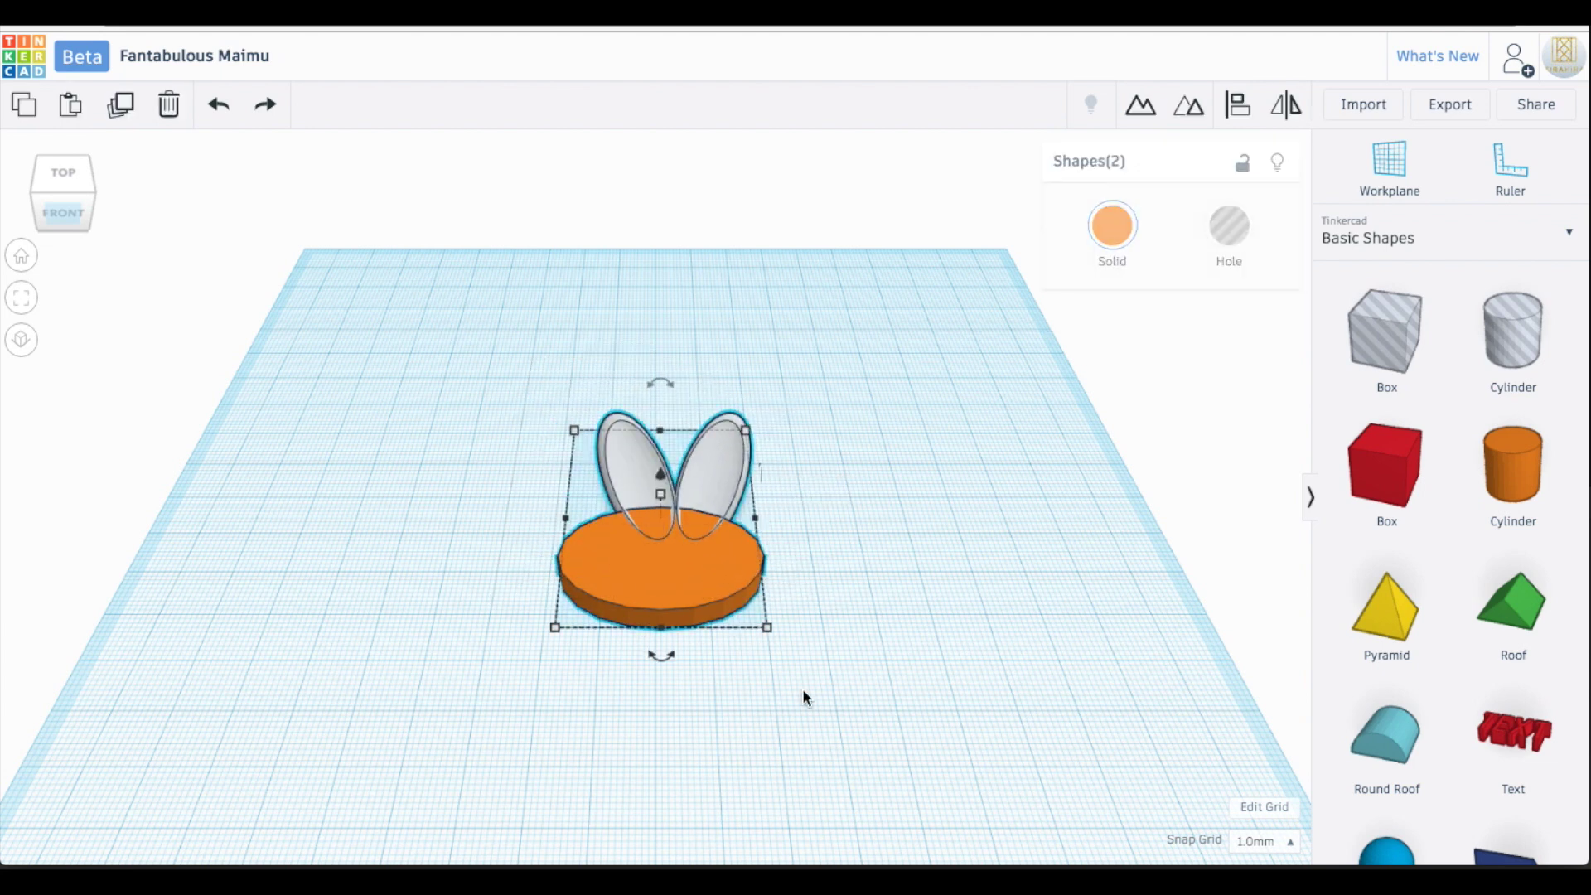
key(l)
click(660, 654)
- Resize the head oval to 50.16 × 33 mm with 24 sides
click(638, 560)
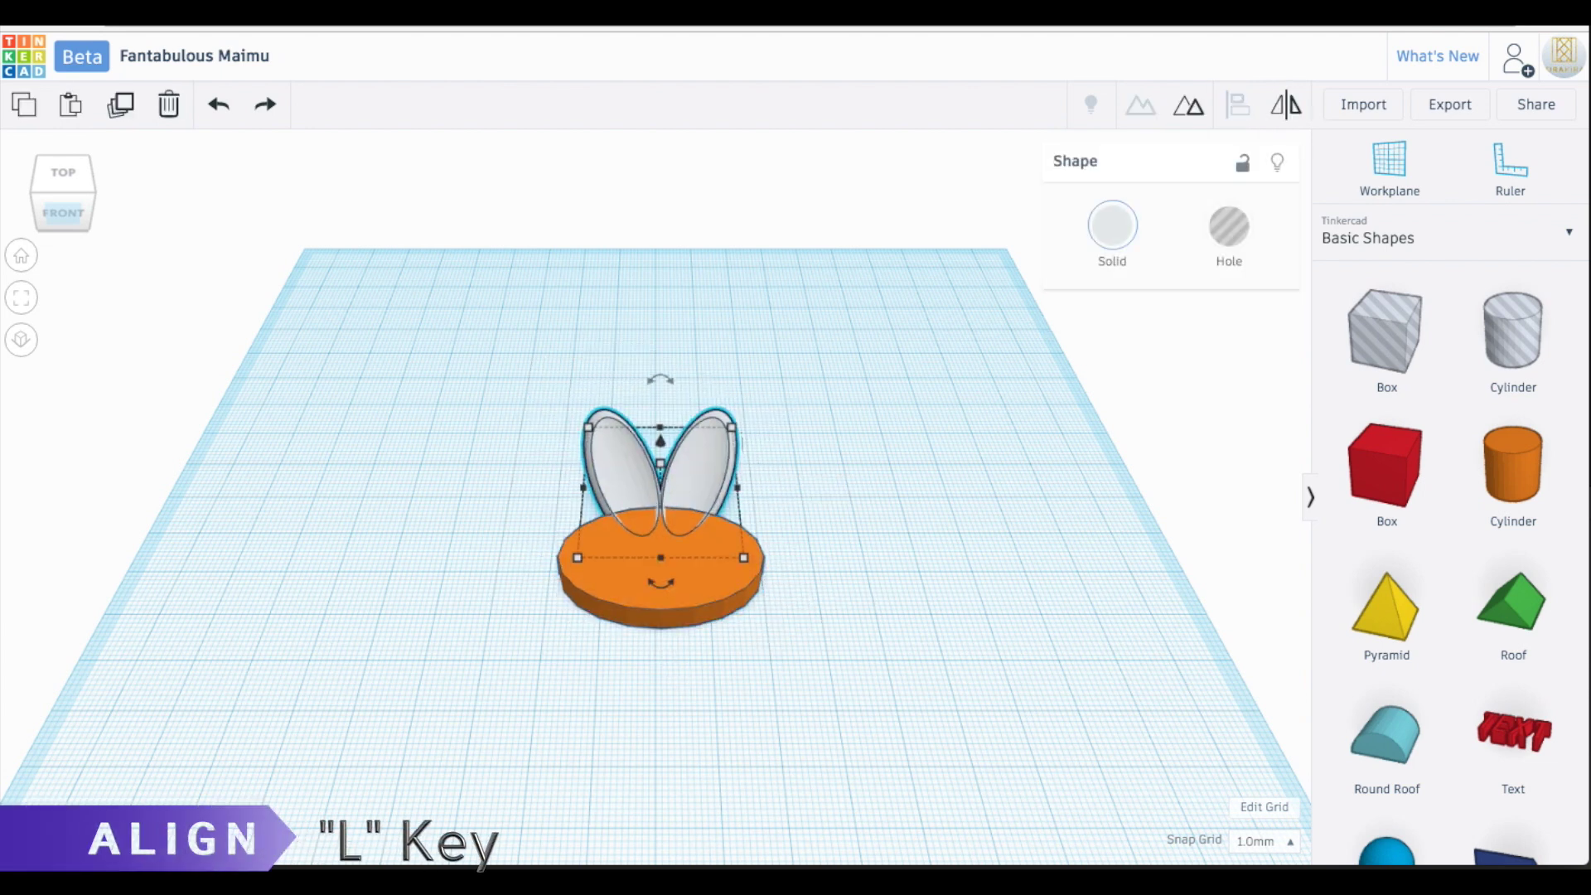
click(379, 283)
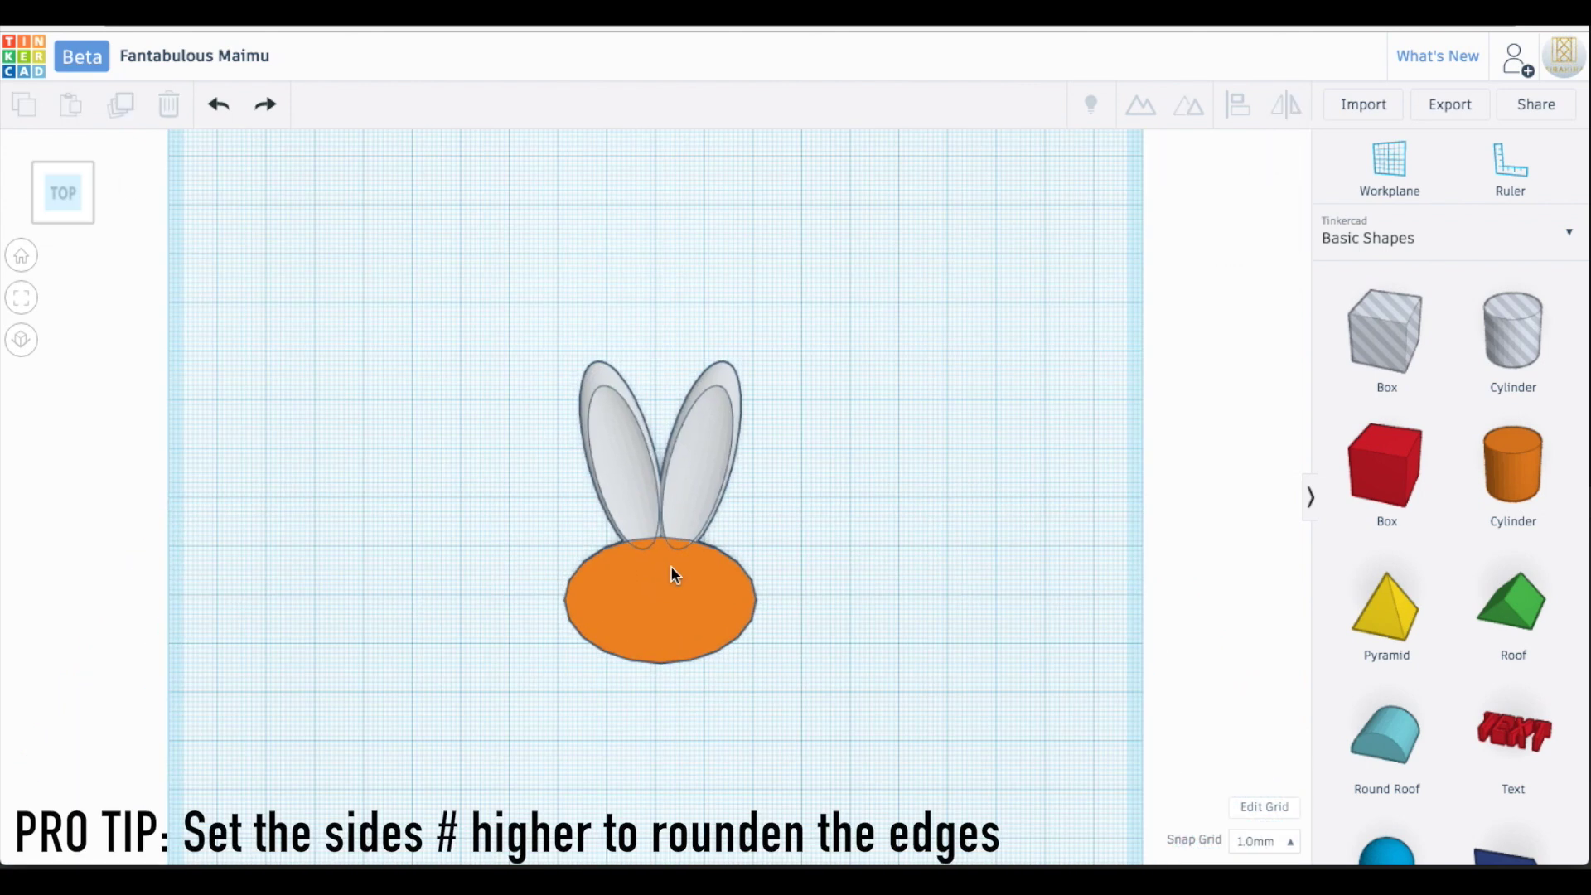
click(670, 565)
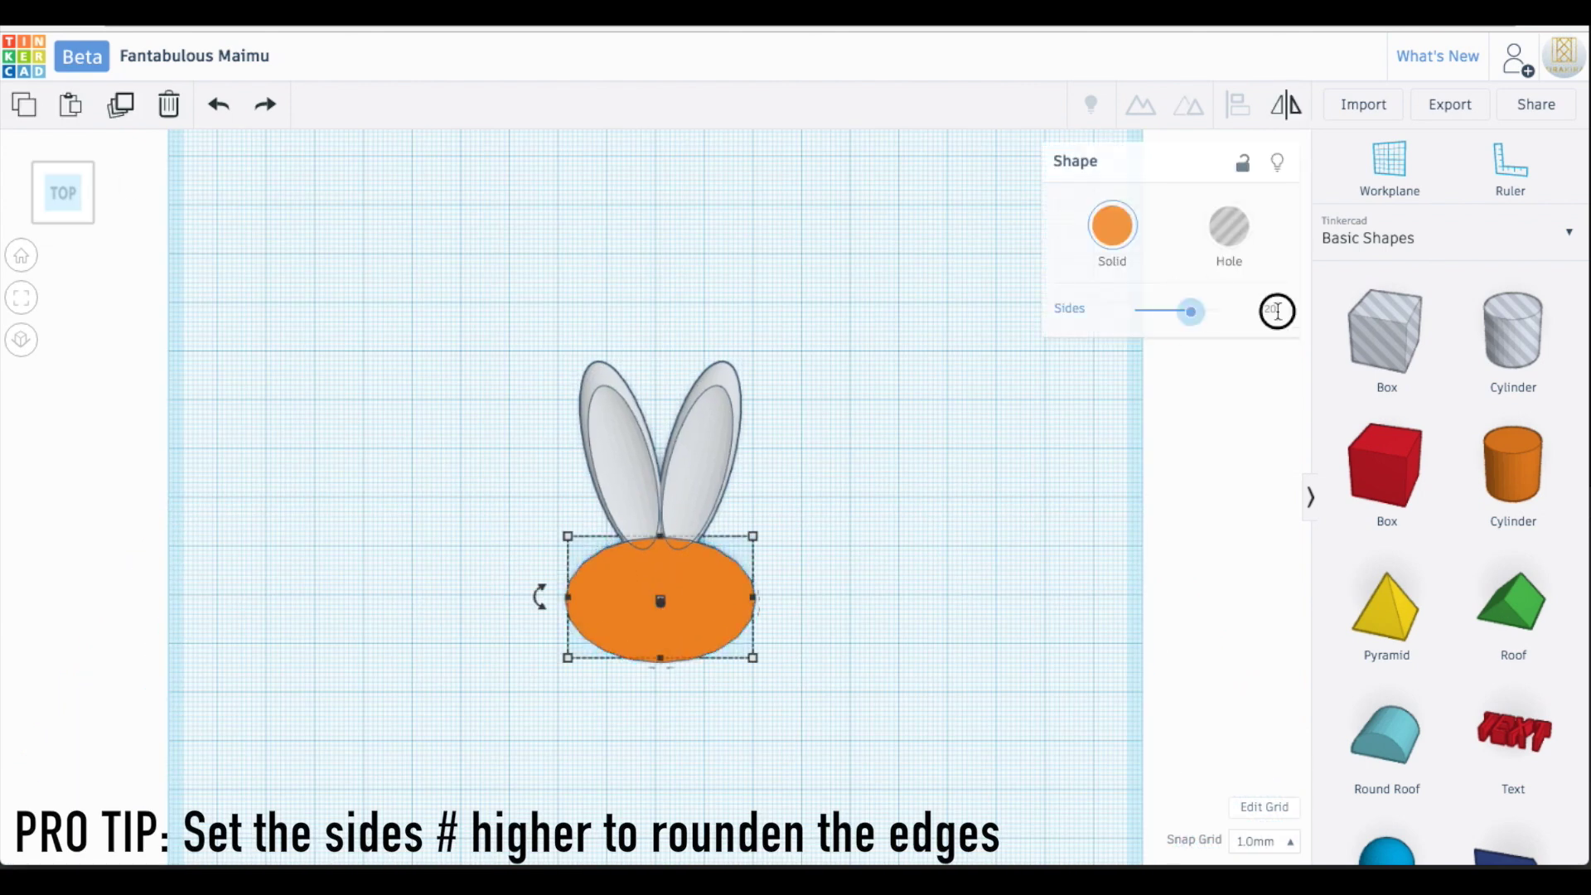
alt+shift+drag(754, 659, 782, 677)
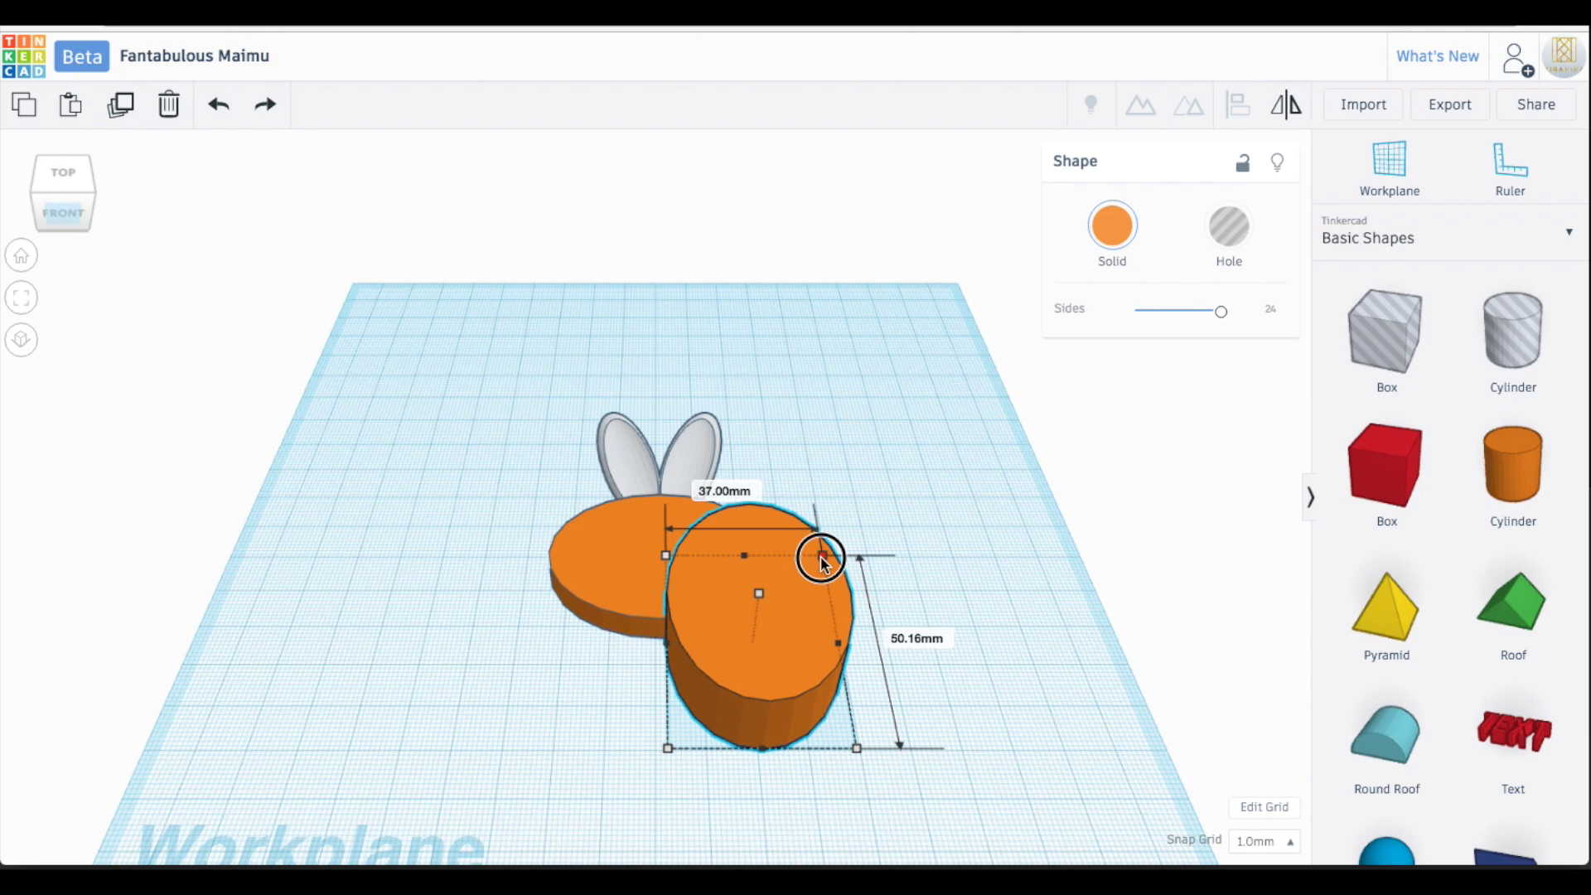
- Shrink the copied oval into a tail under the head and enlarge the head to 41.63 mm deep
drag(820, 555, 666, 645)
click(673, 565)
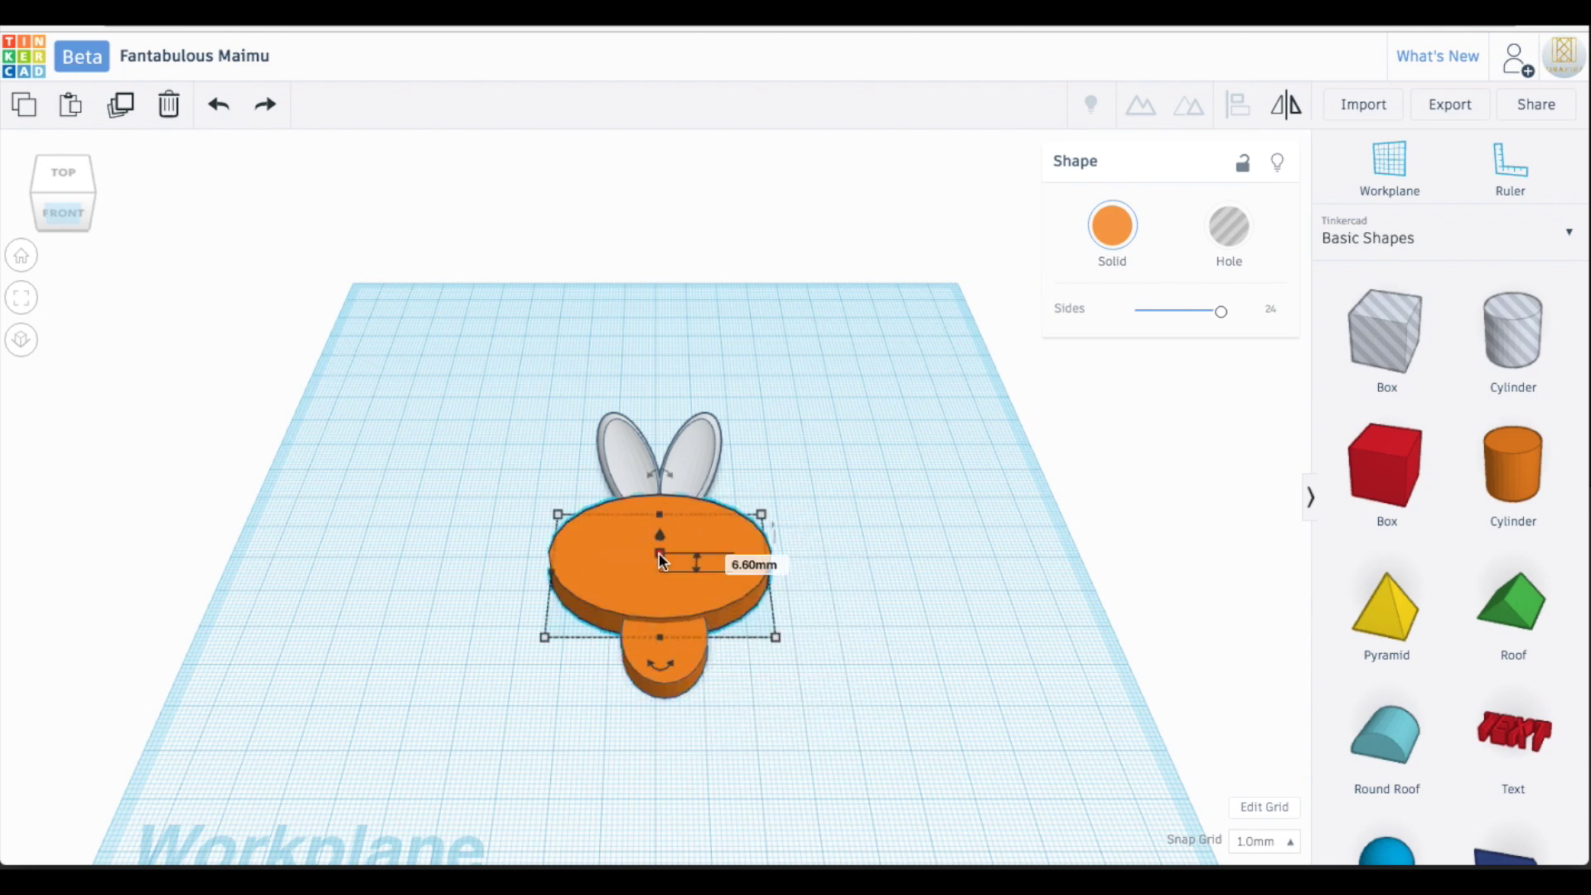
click(856, 603)
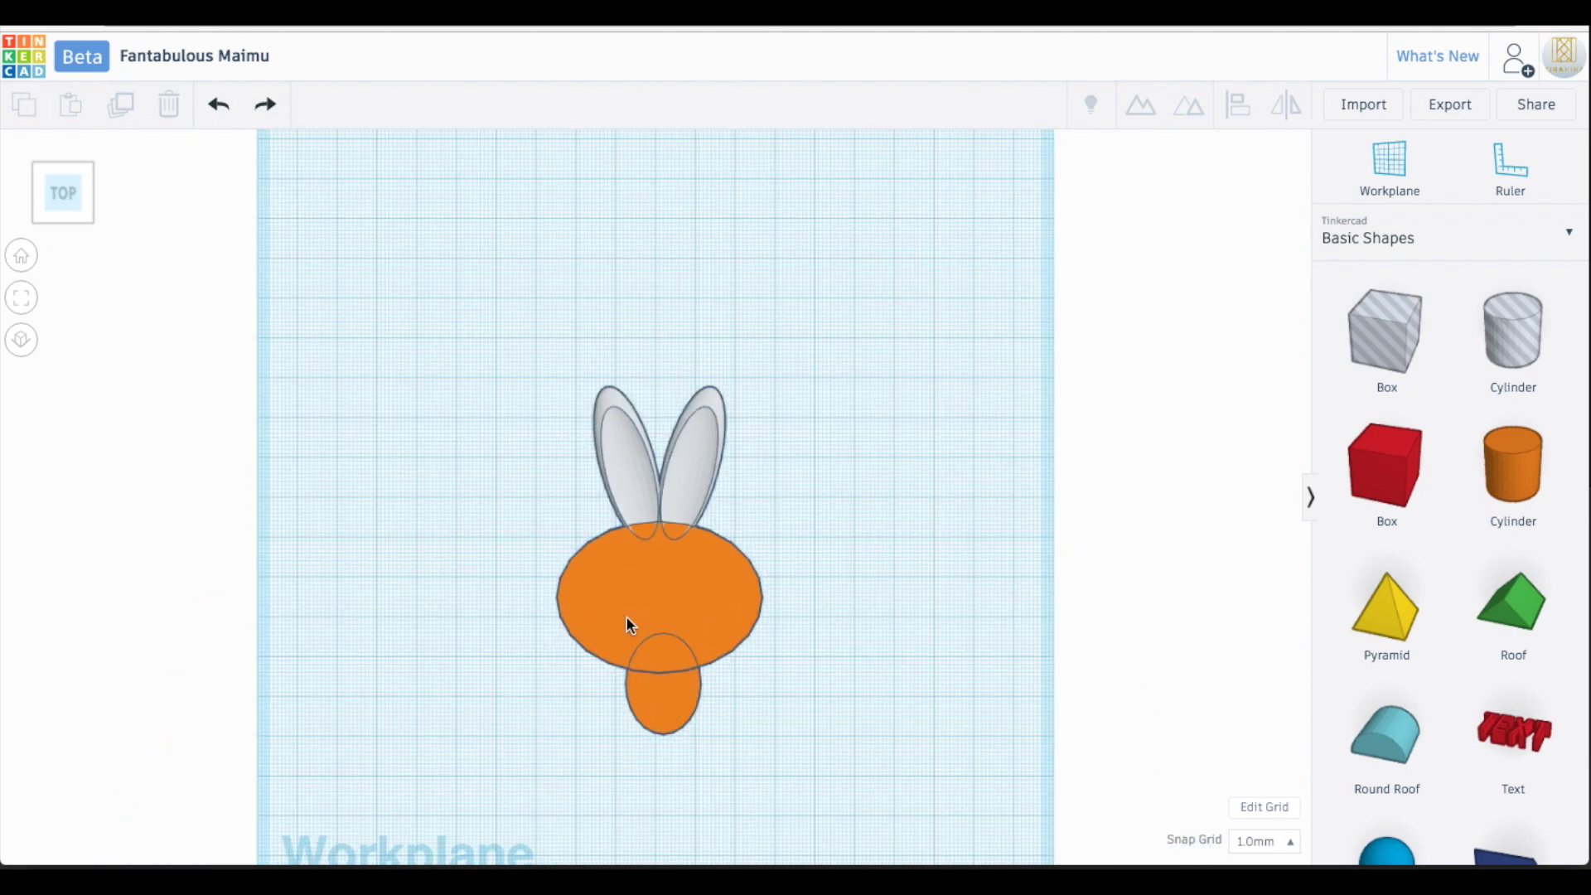
click(628, 626)
drag(763, 671, 783, 688)
click(903, 684)
- Add a new orange cylinder to the right of the head
click(673, 708)
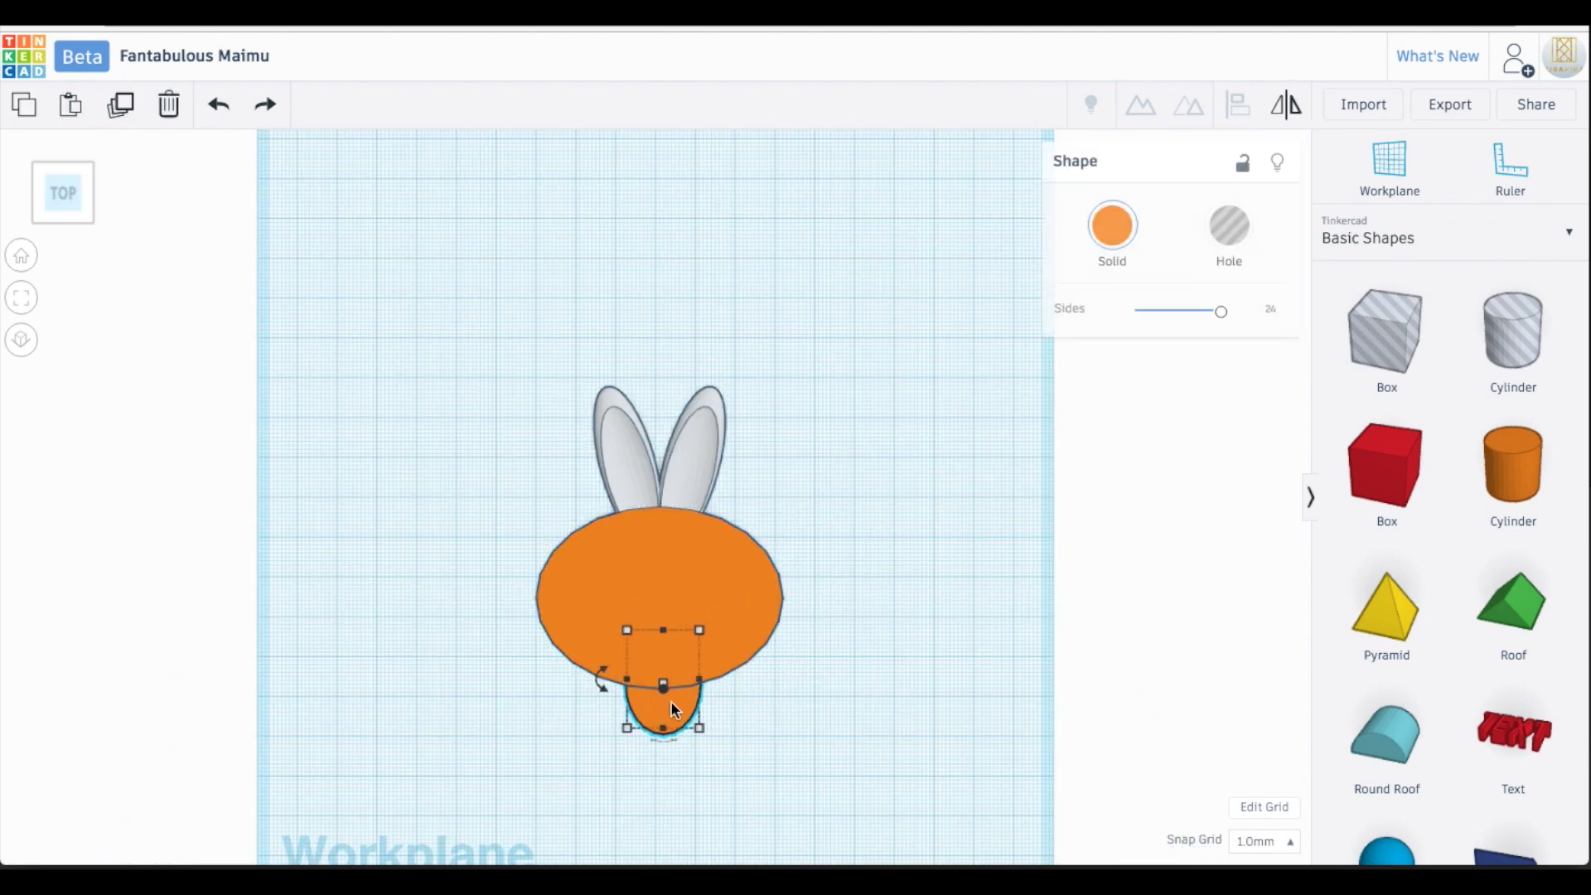
click(658, 451)
click(660, 673)
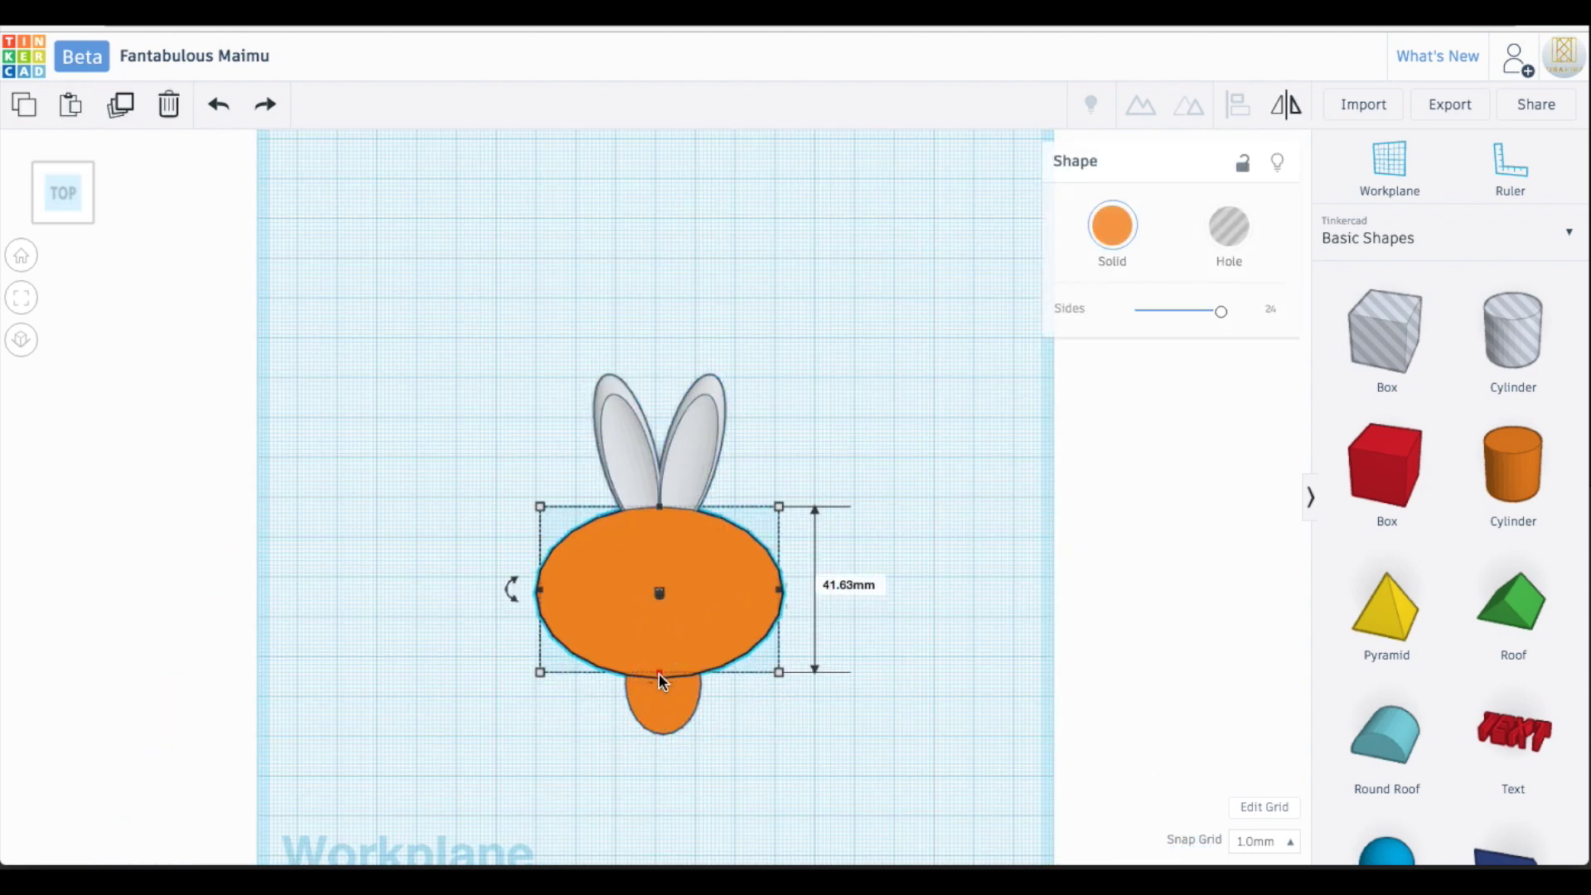
drag(1513, 464, 897, 467)
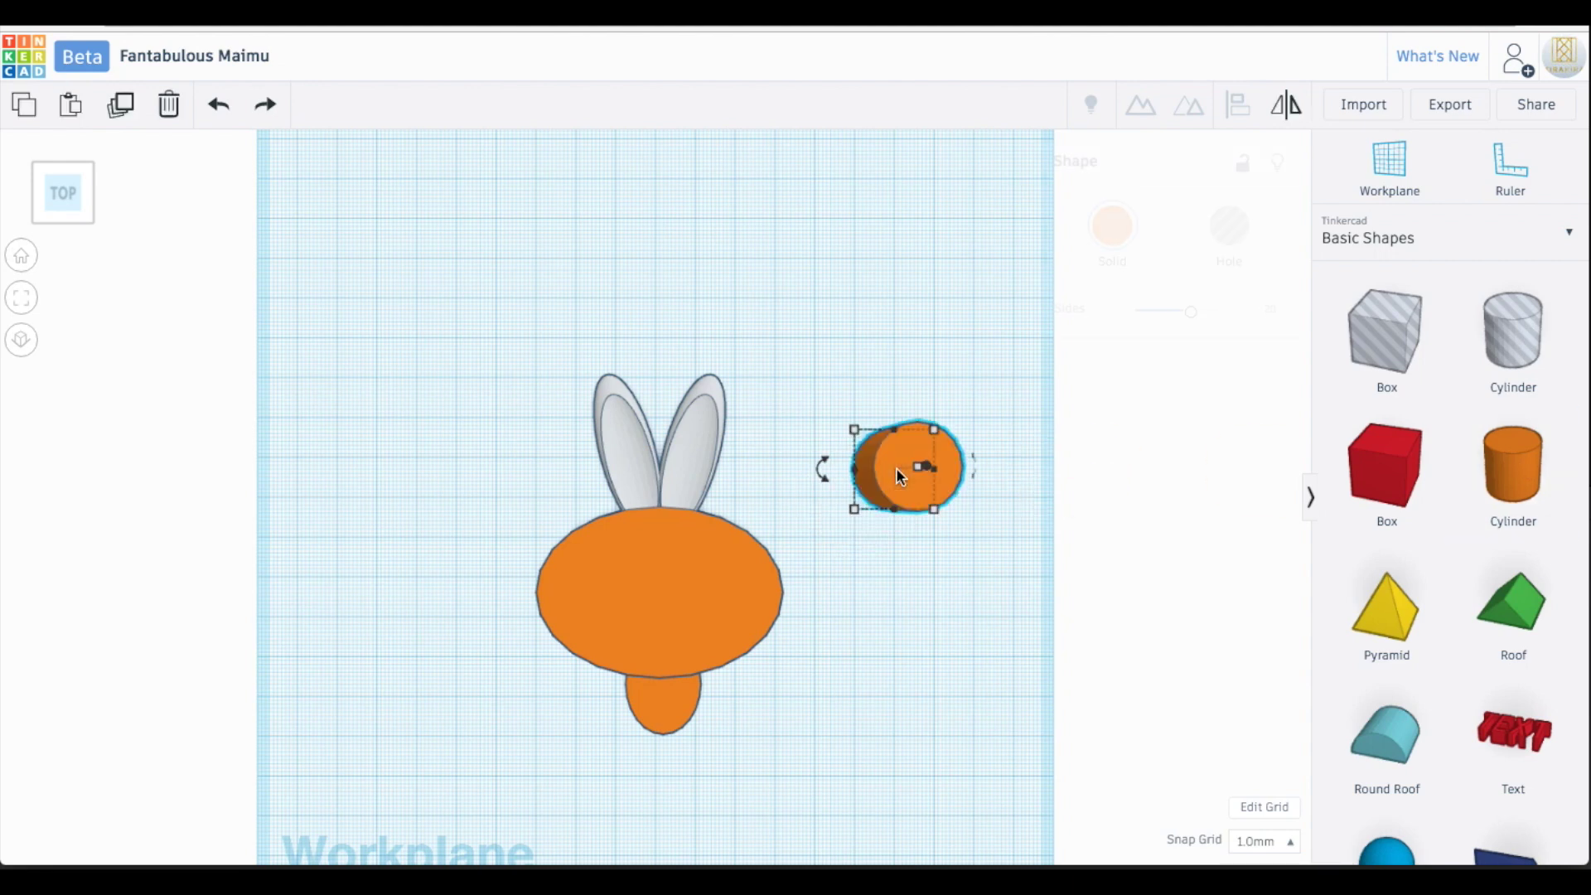
- Align the ears, head oval and tail oval on a shared horizontal centre
drag(750, 751, 751, 753)
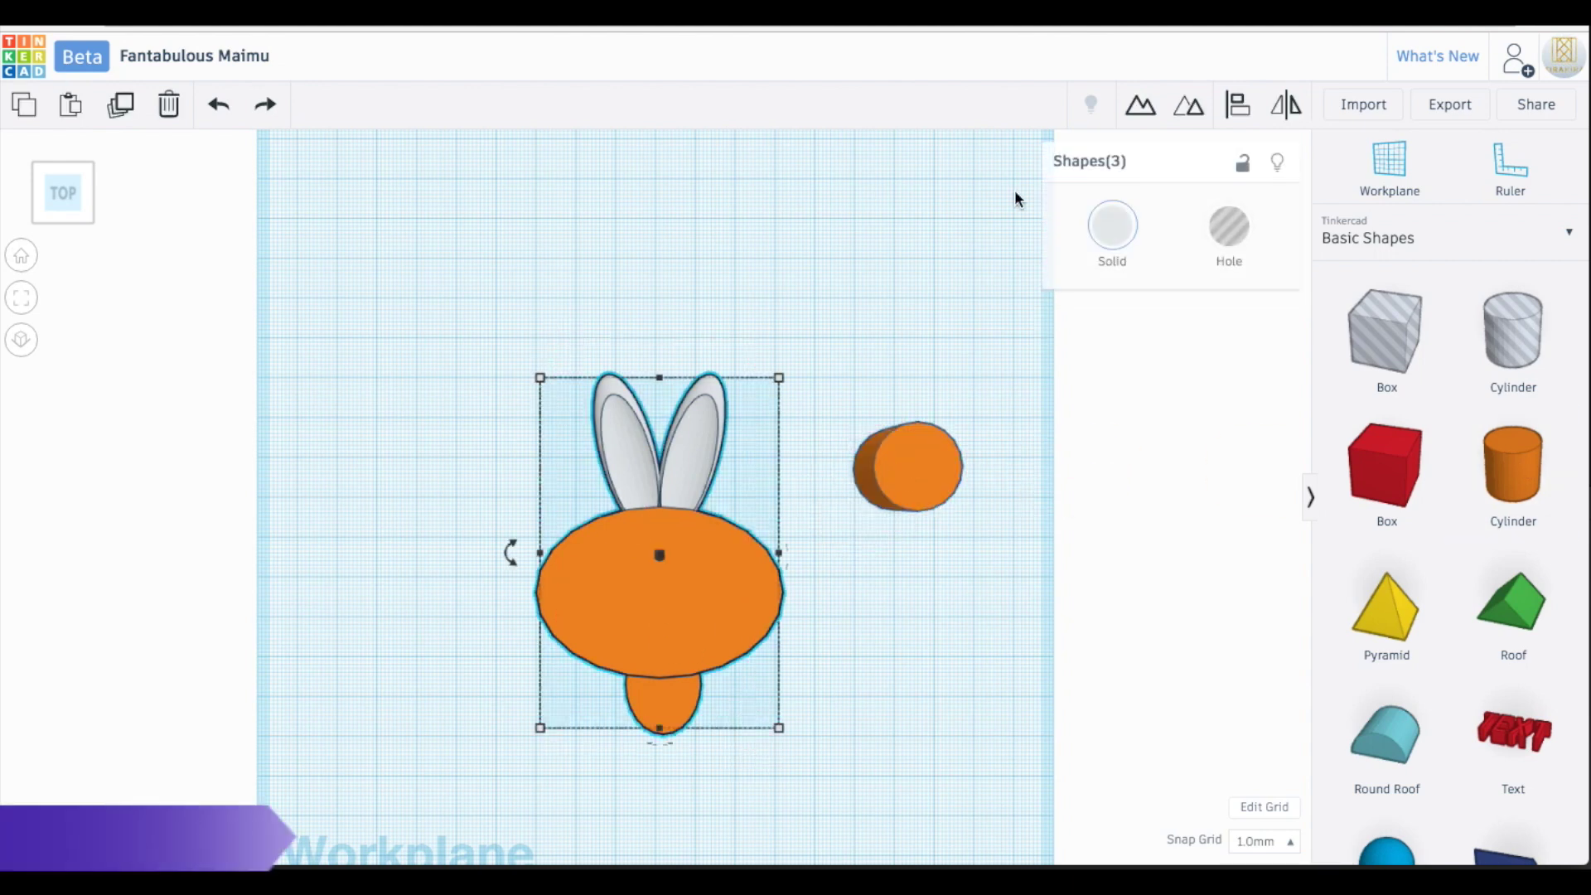
click(1237, 114)
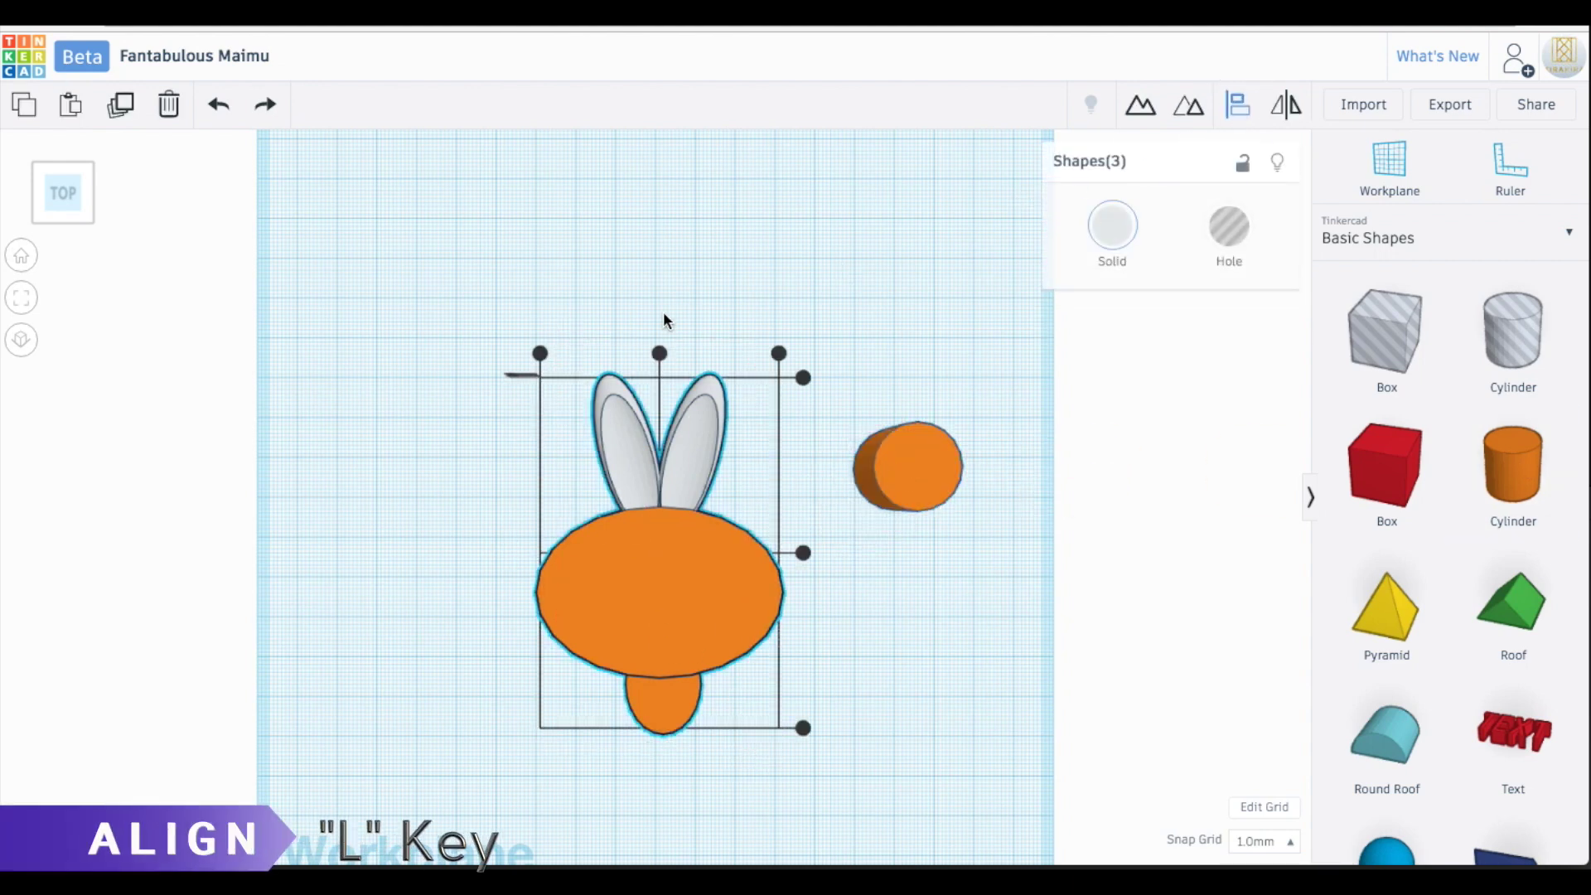
click(660, 354)
click(792, 251)
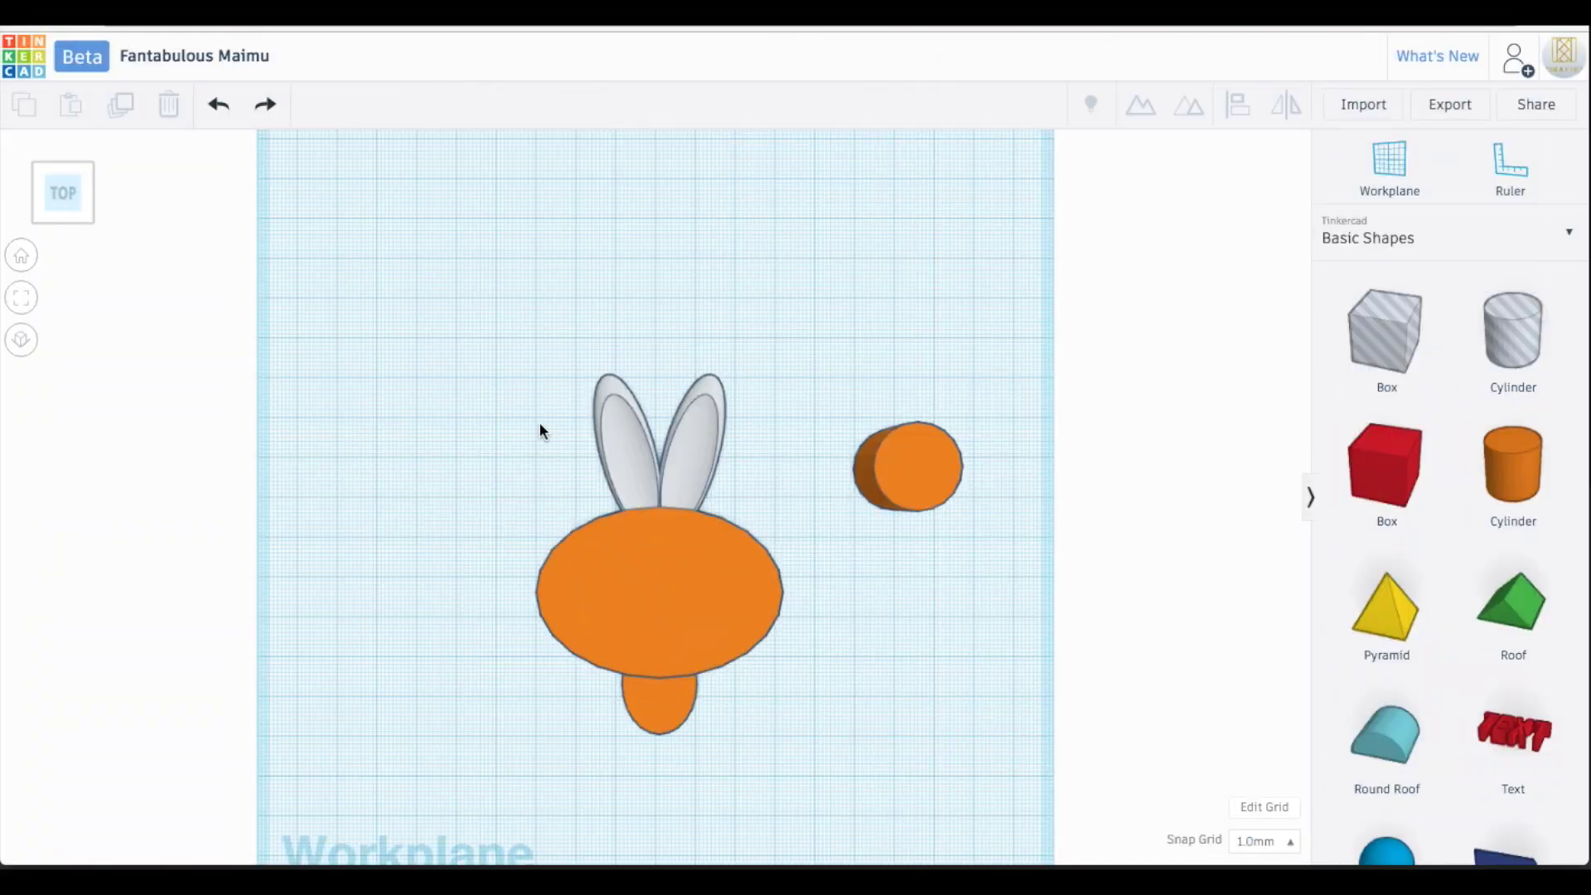
- Place a cylinder on the head, shrink it to a 10 mm eye and colour it green
drag(923, 487, 607, 617)
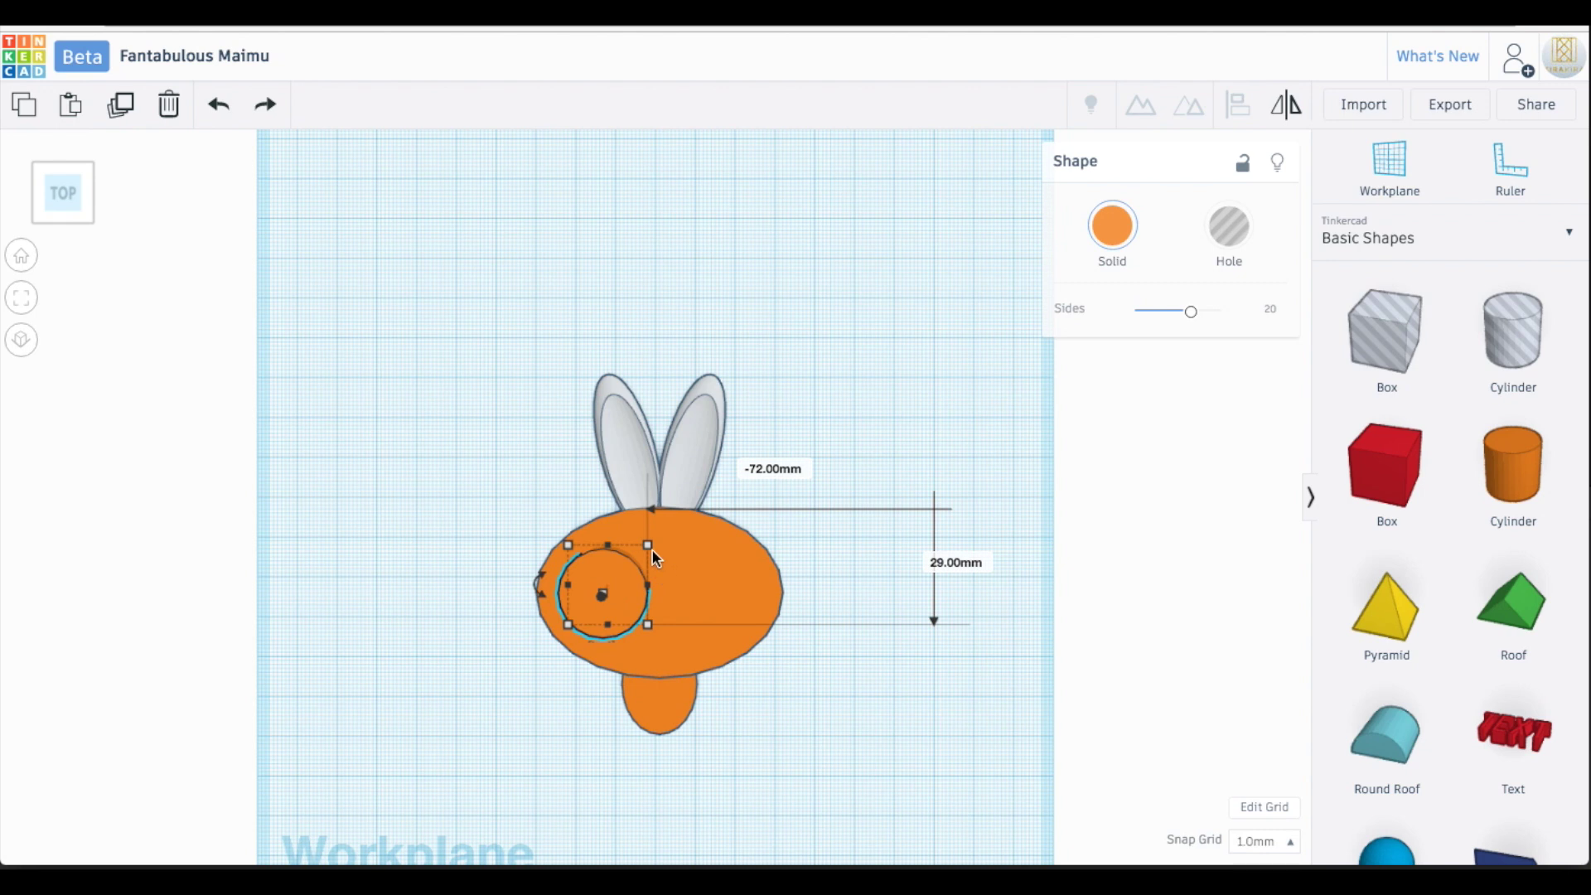
alt+drag(649, 547, 626, 571)
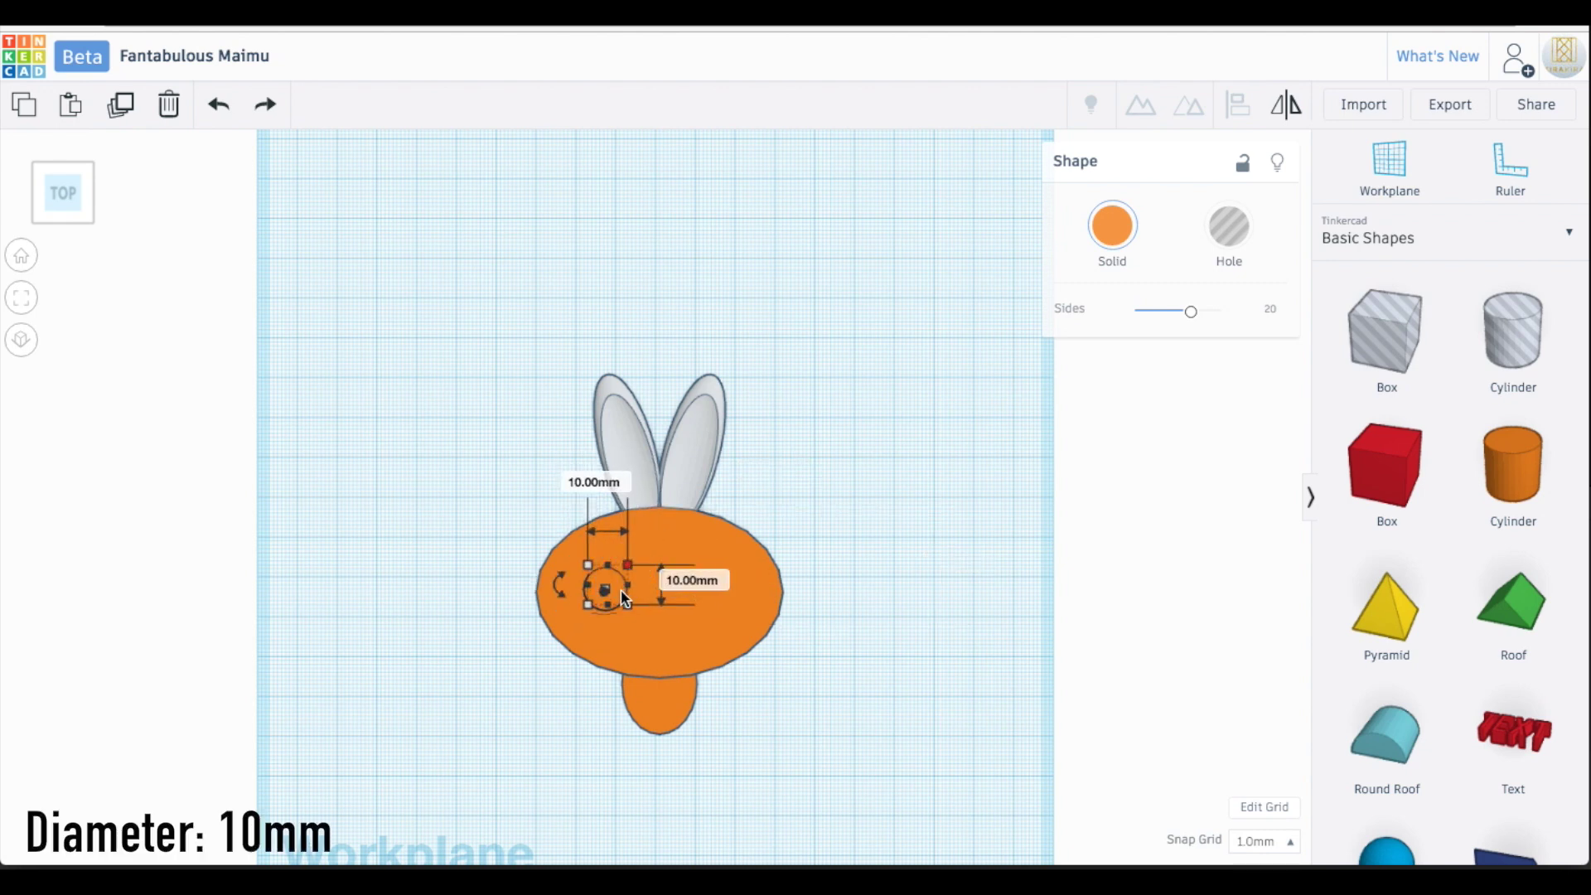
click(61, 220)
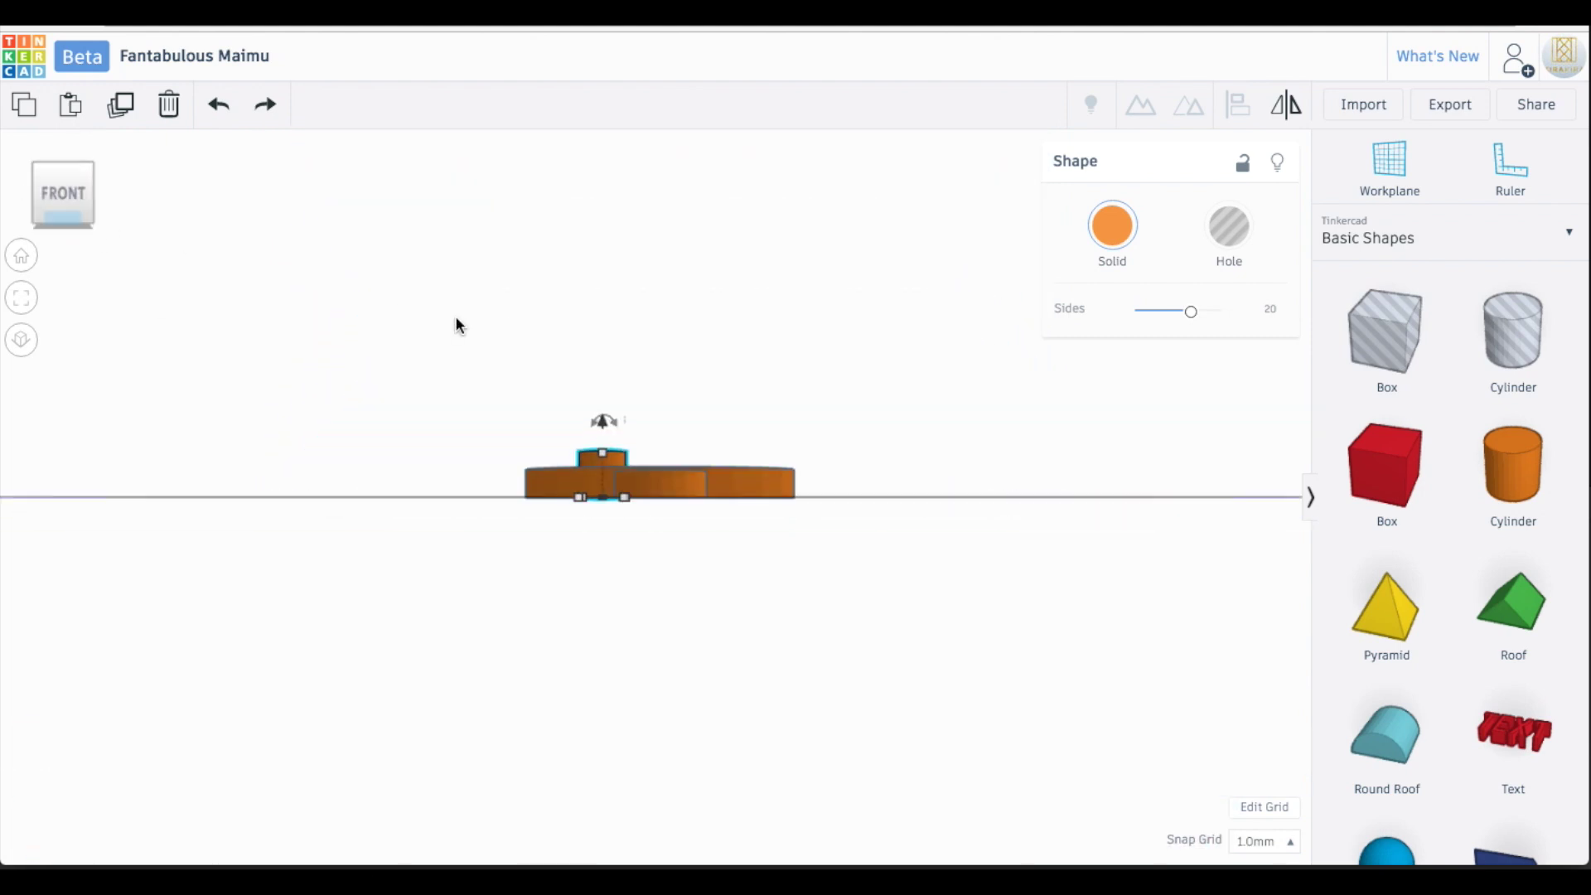
click(63, 167)
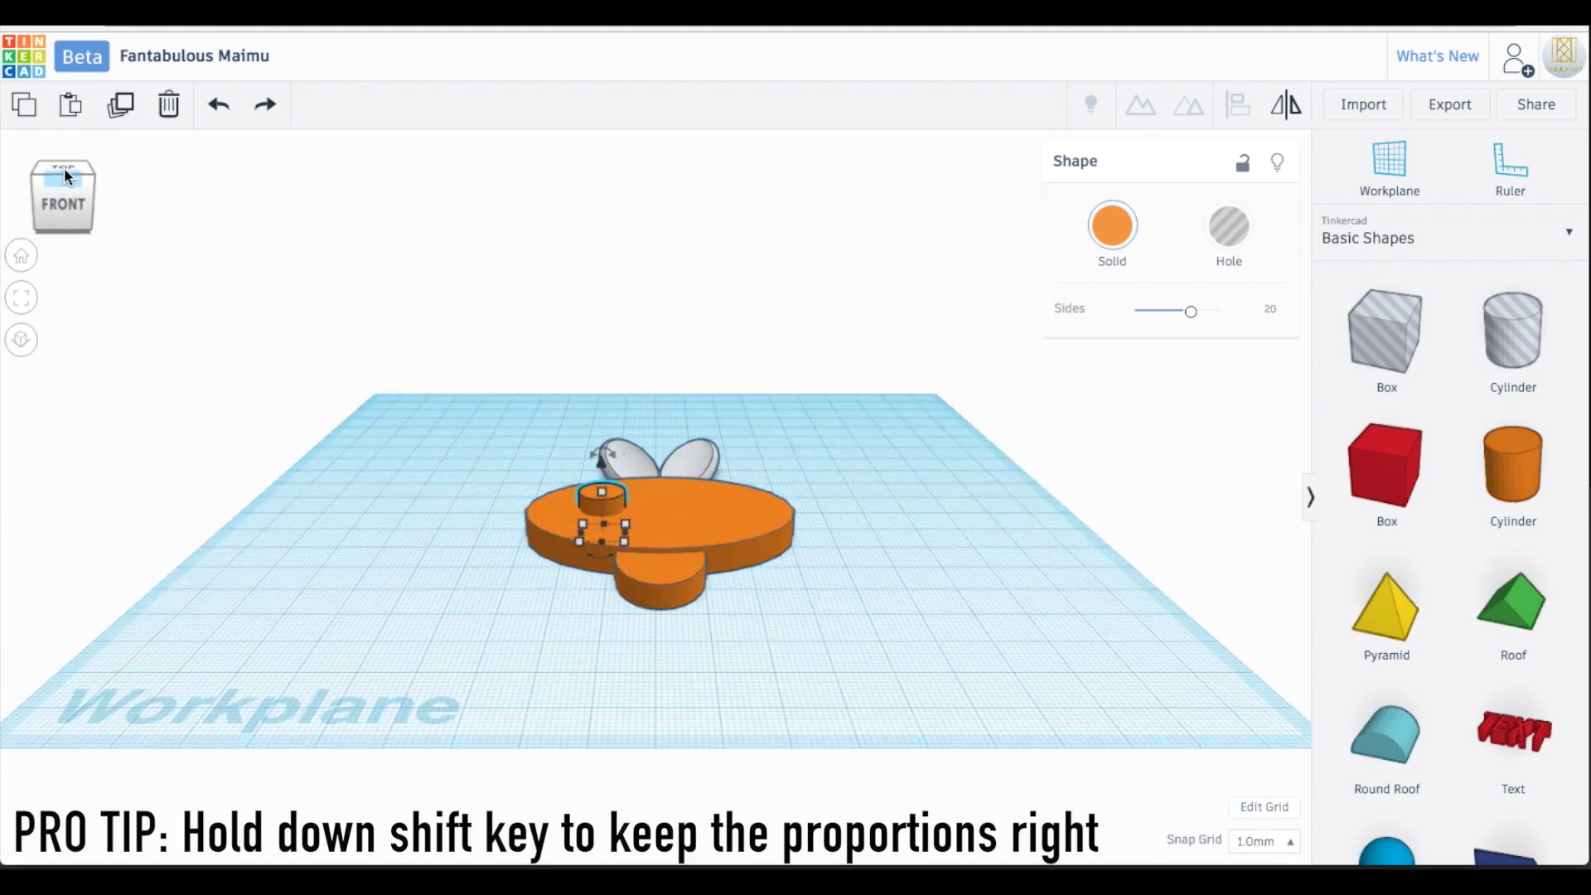
click(1106, 233)
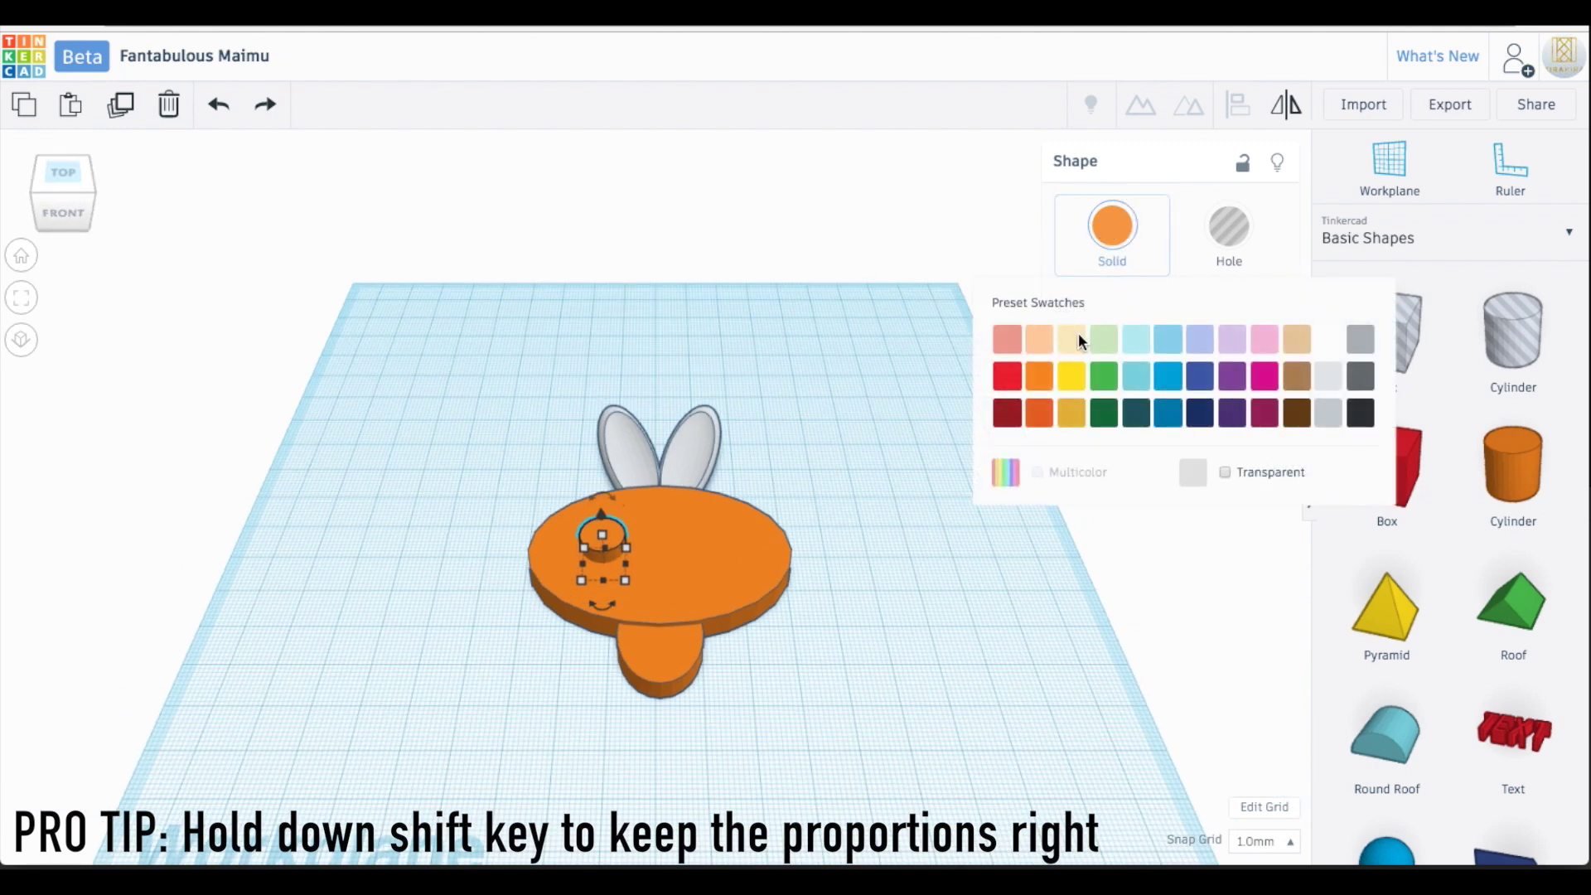
click(1104, 377)
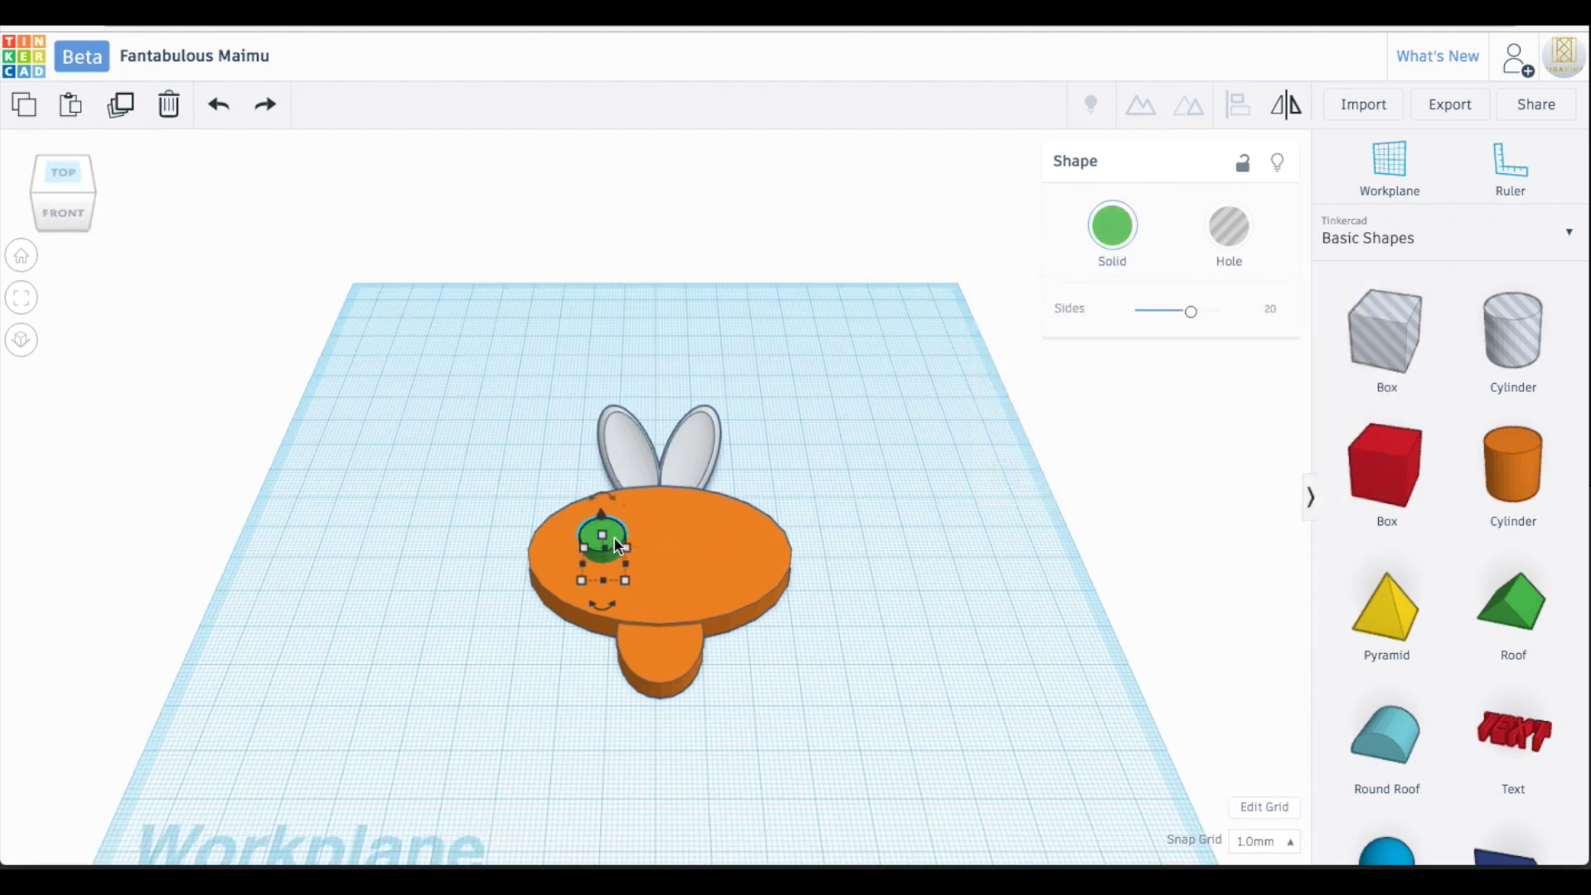
- Duplicate the green eye onto the right side and align the pair symmetrically
alt+drag(618, 547, 758, 544)
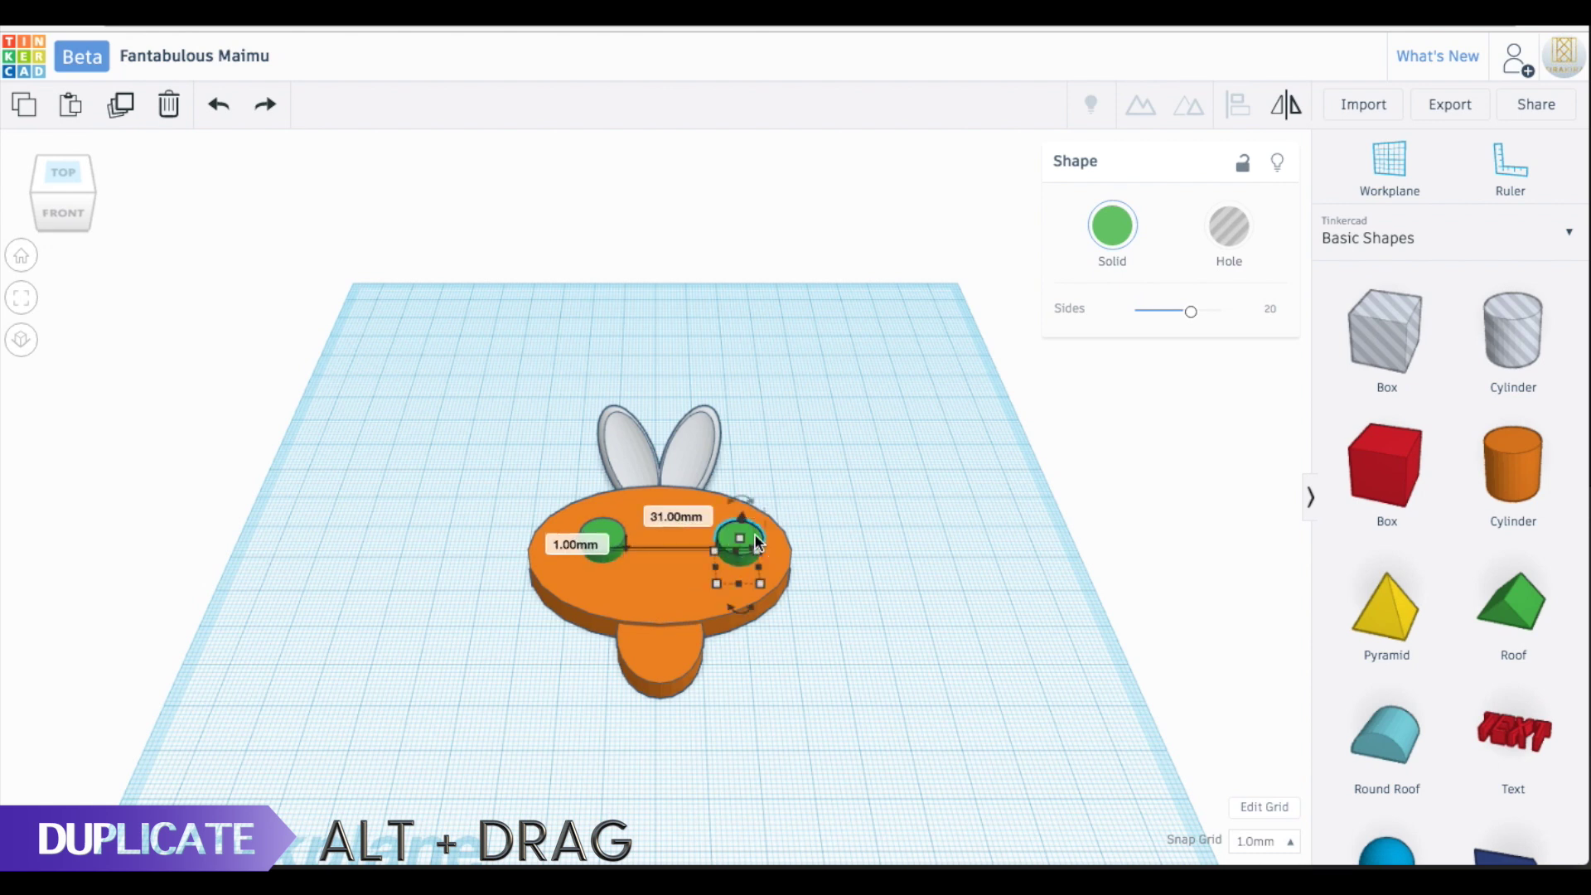
shift+click(605, 541)
click(1236, 107)
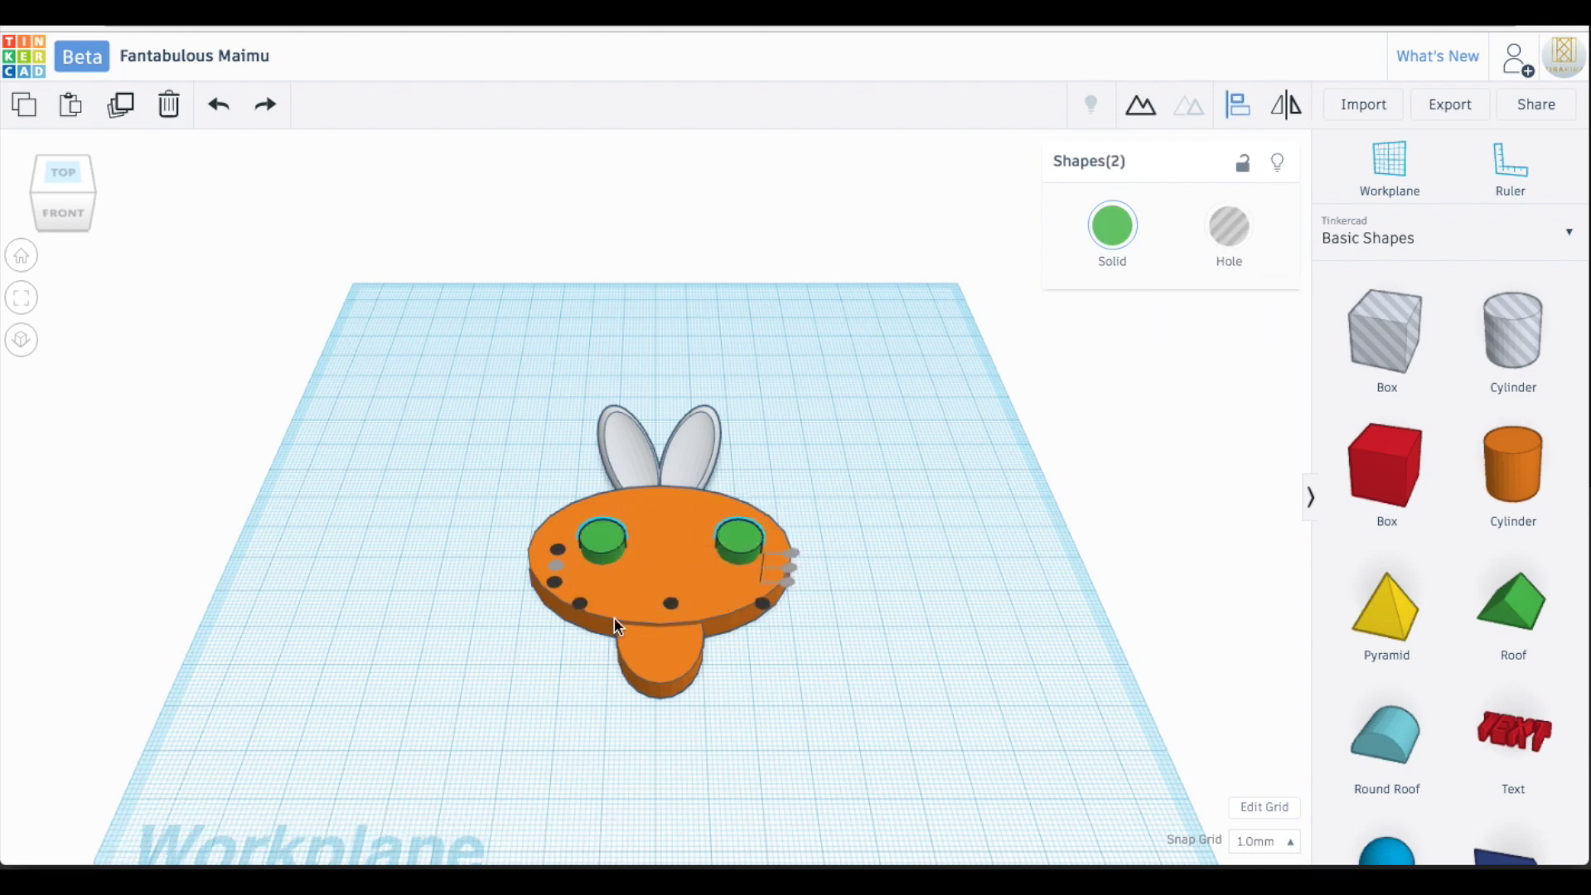
click(602, 548)
key(Left)
key(Left)
key(Left)
key(Left)
key(Left)
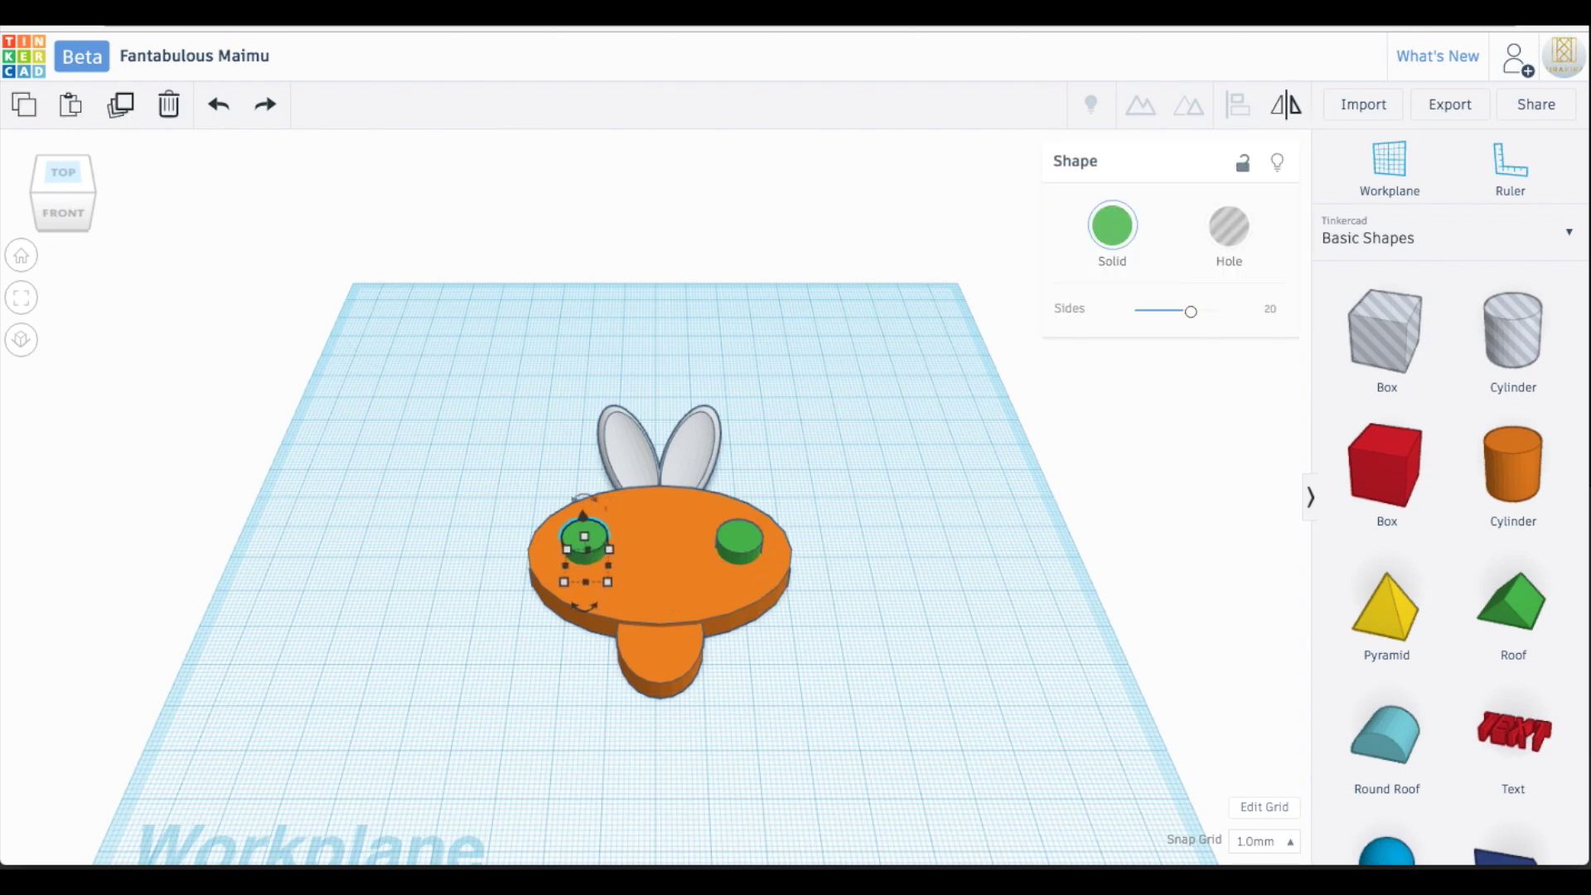
click(66, 169)
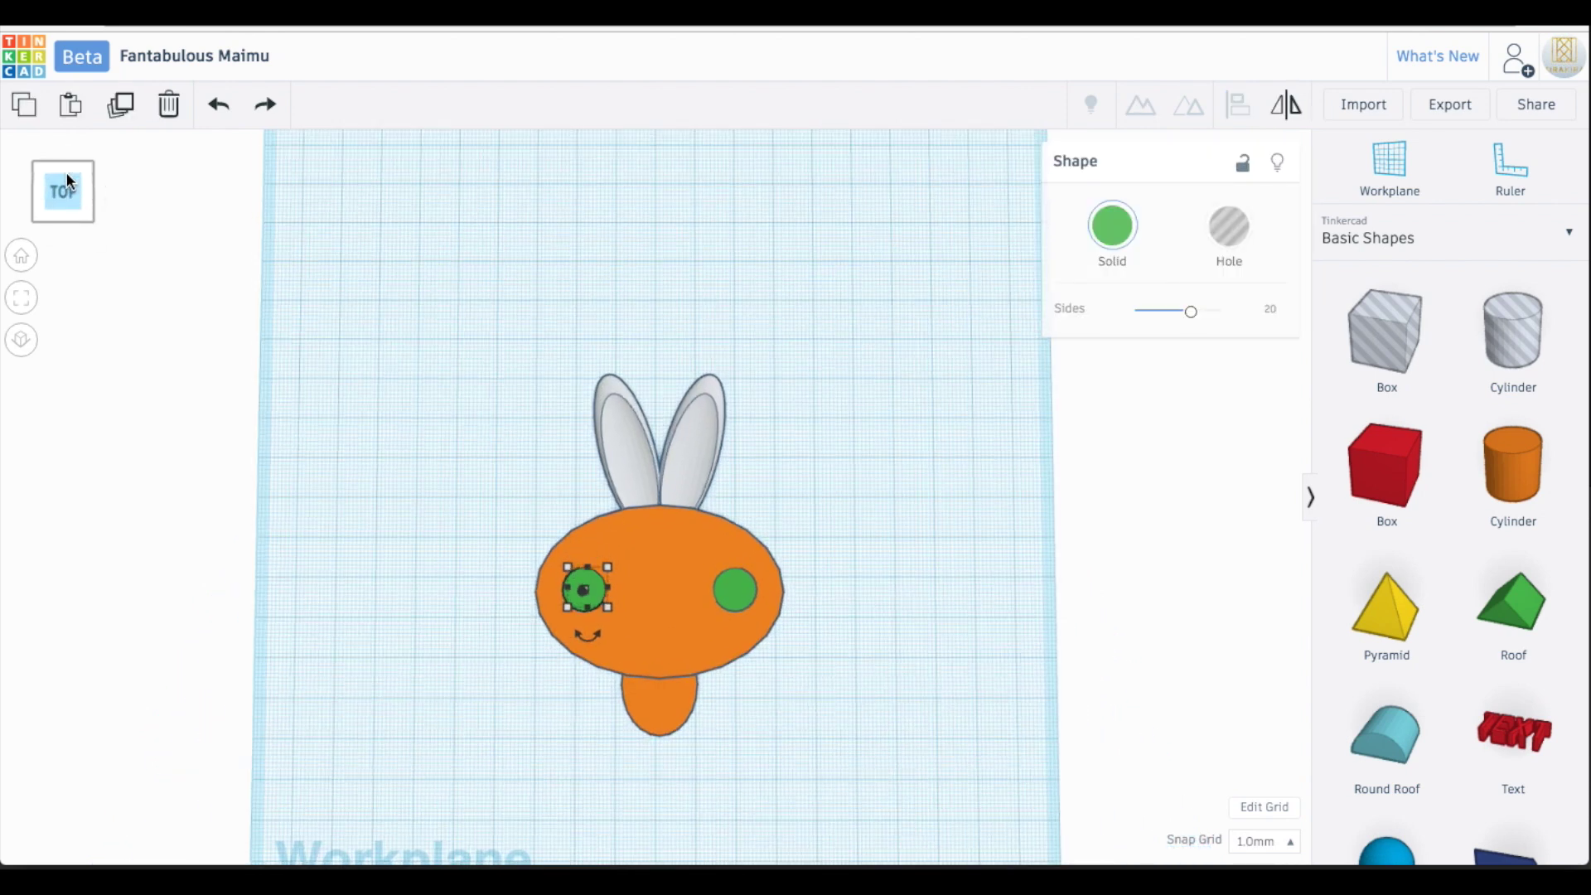
click(952, 535)
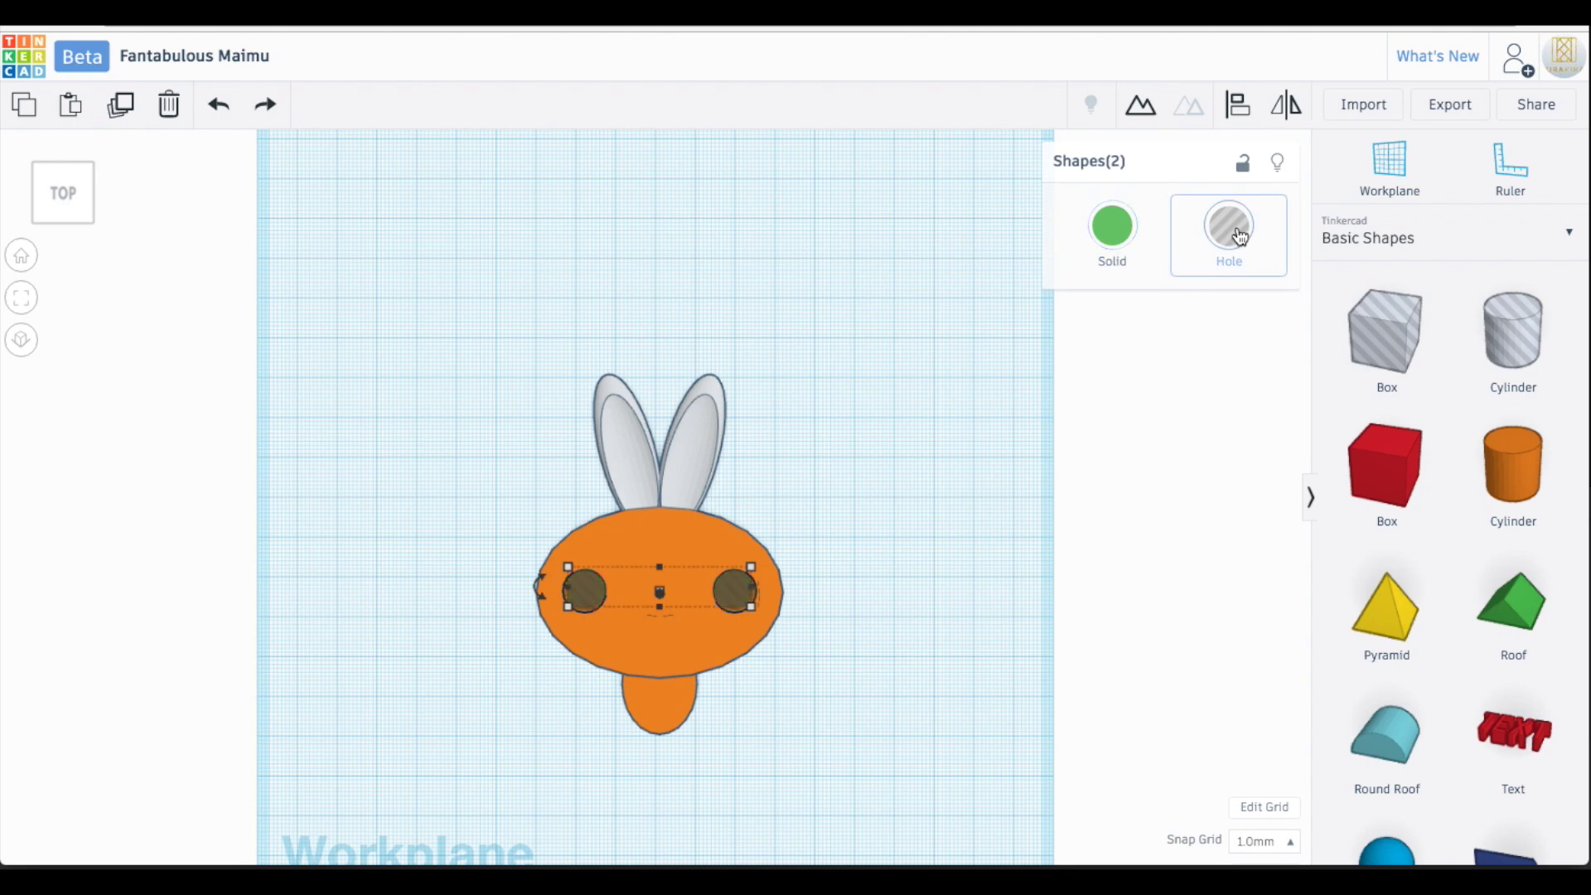
- Copy the right eye hole down onto the tail and resize it to 5 mm
click(735, 588)
alt+drag(735, 588, 677, 734)
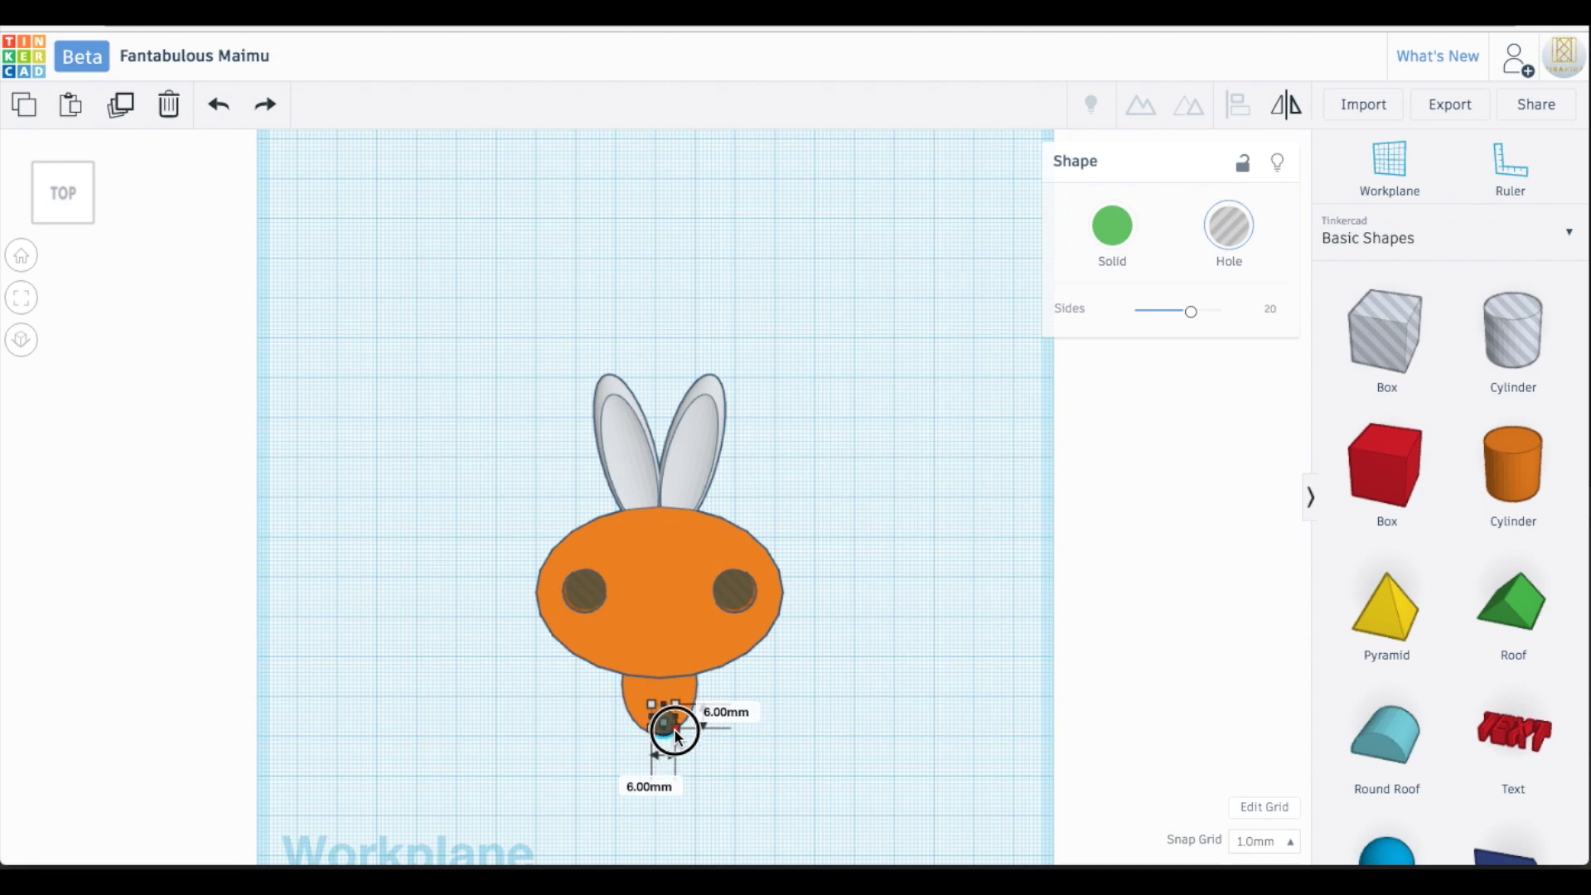
text(5)
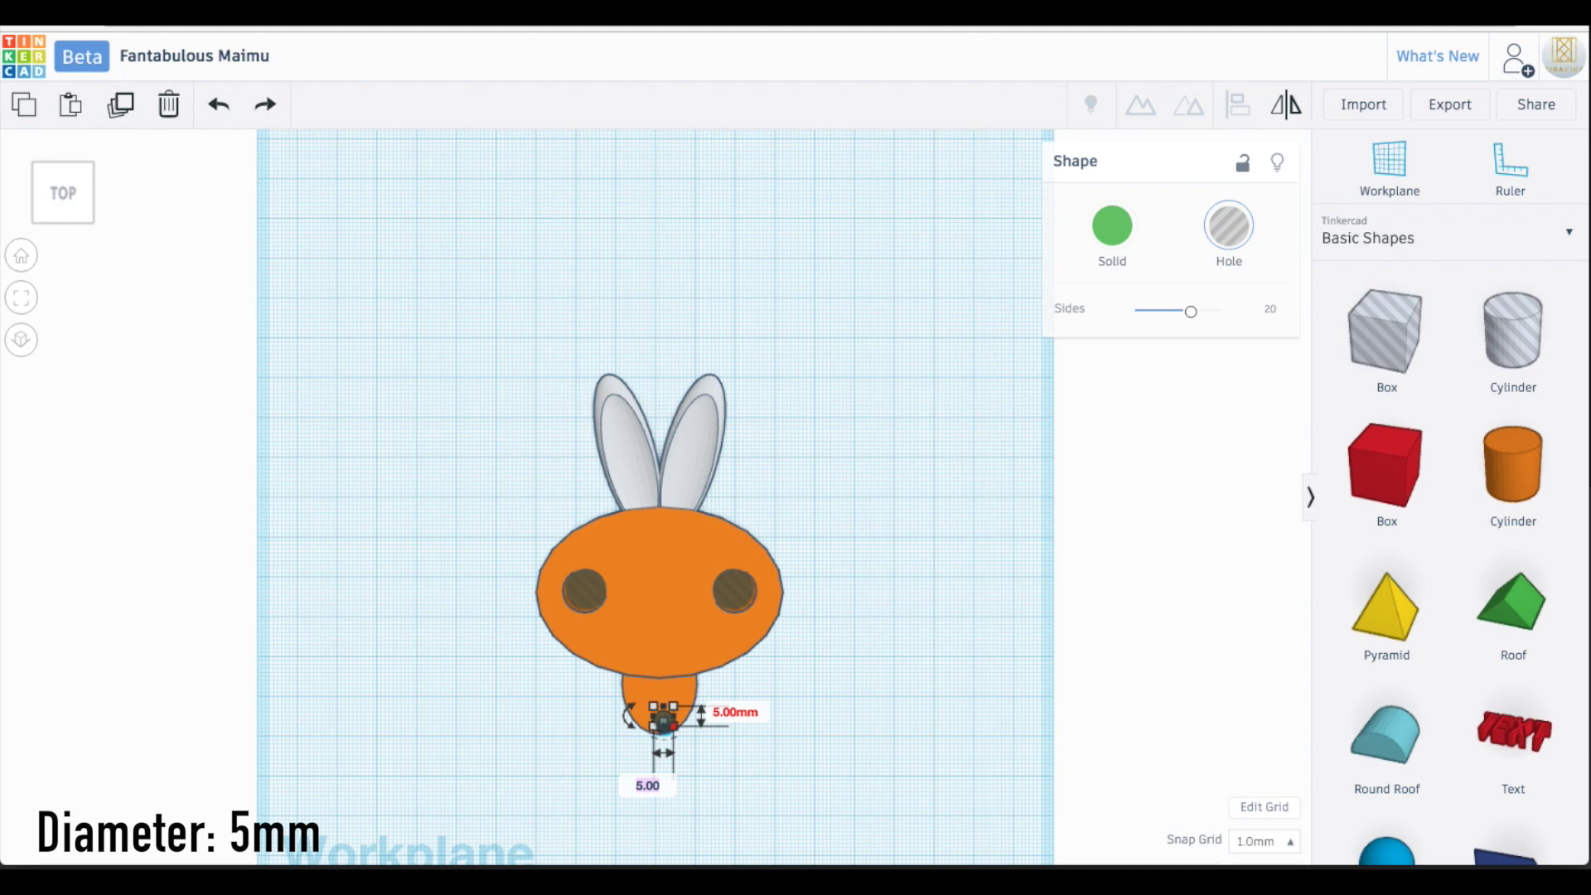
click(815, 742)
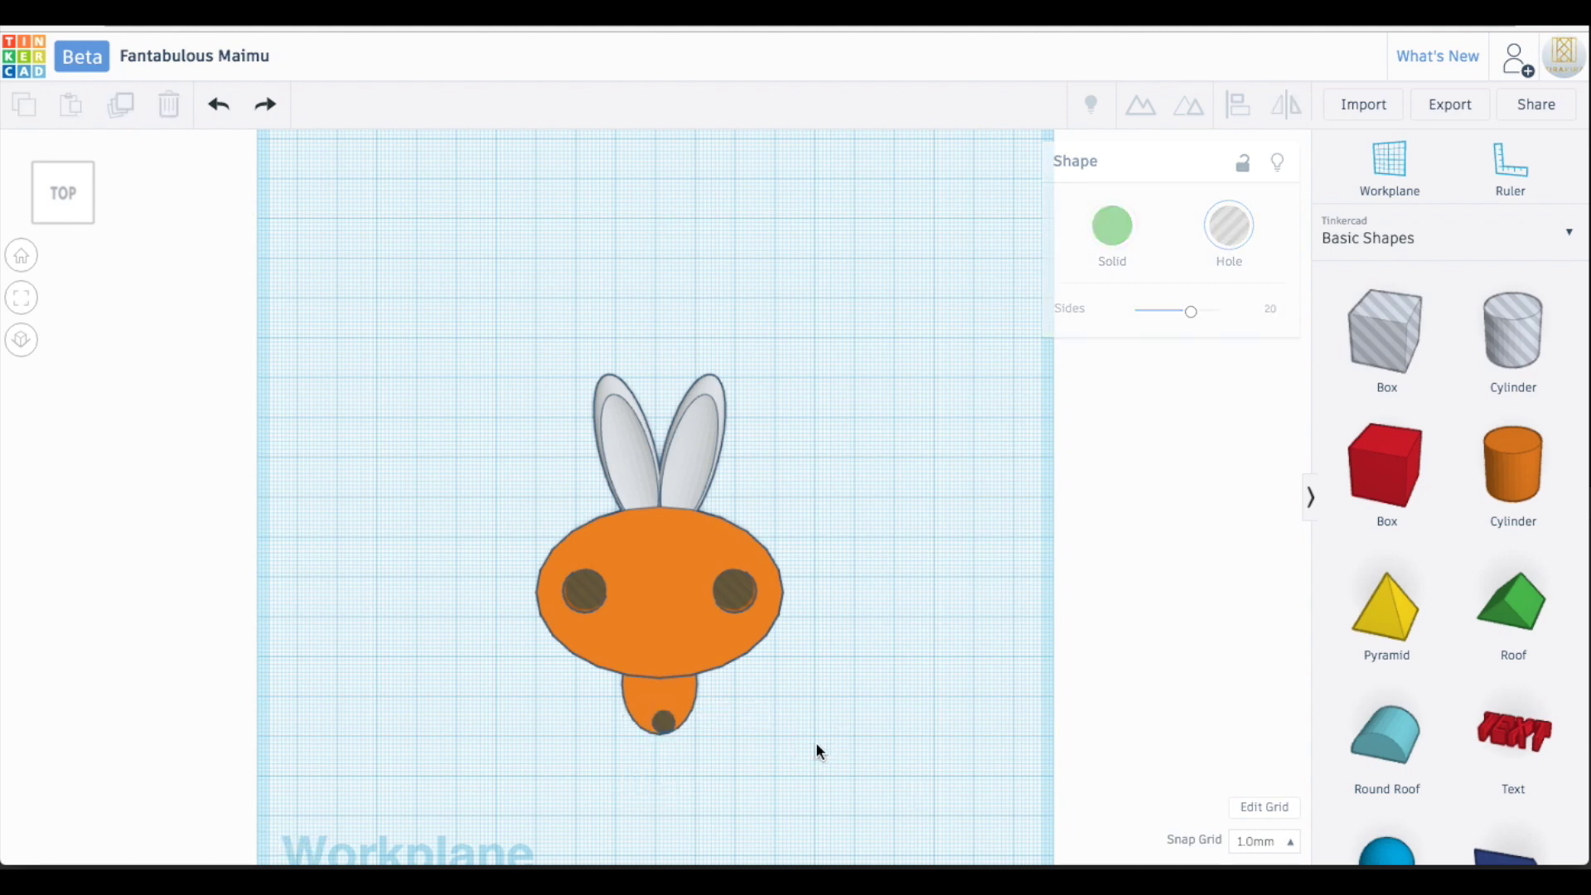
click(667, 729)
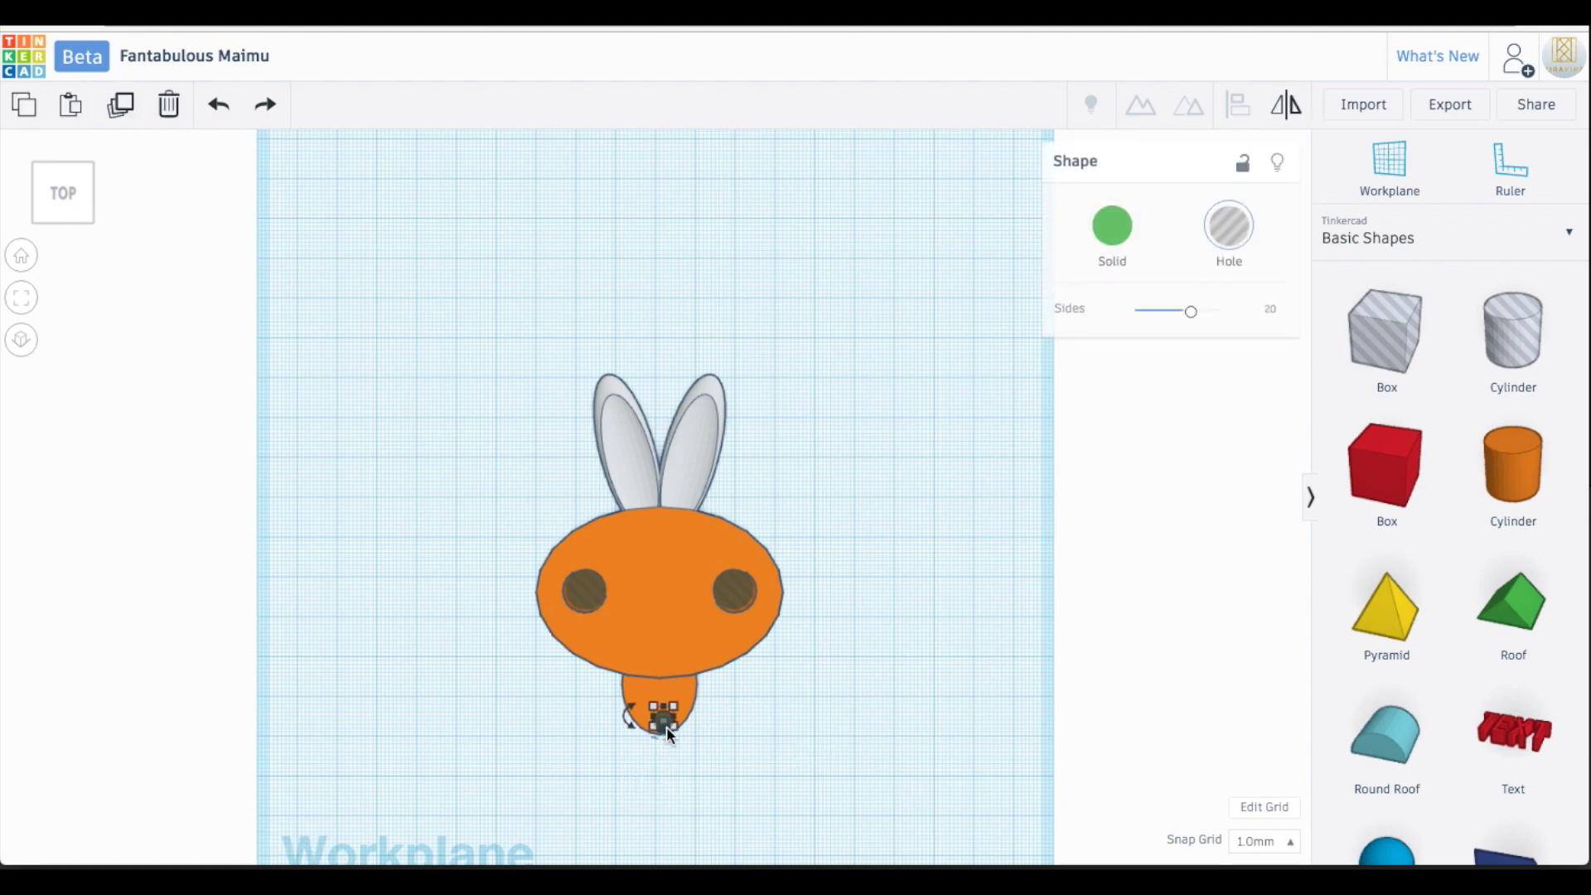
click(788, 731)
- Check the 5 mm tail hole's position from the front and angled views
click(67, 218)
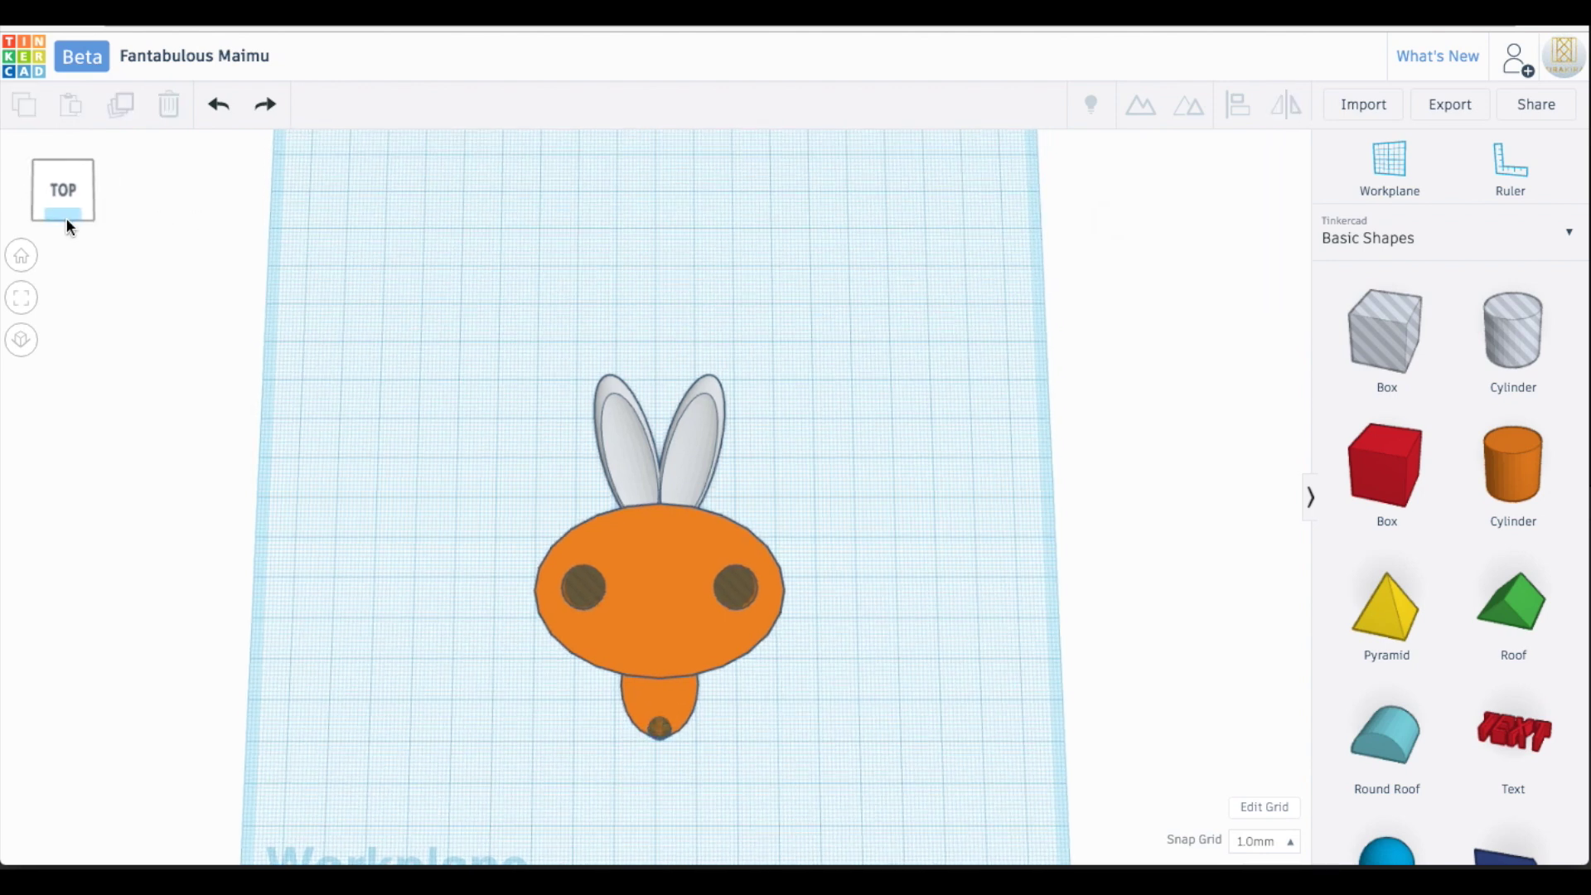
click(66, 222)
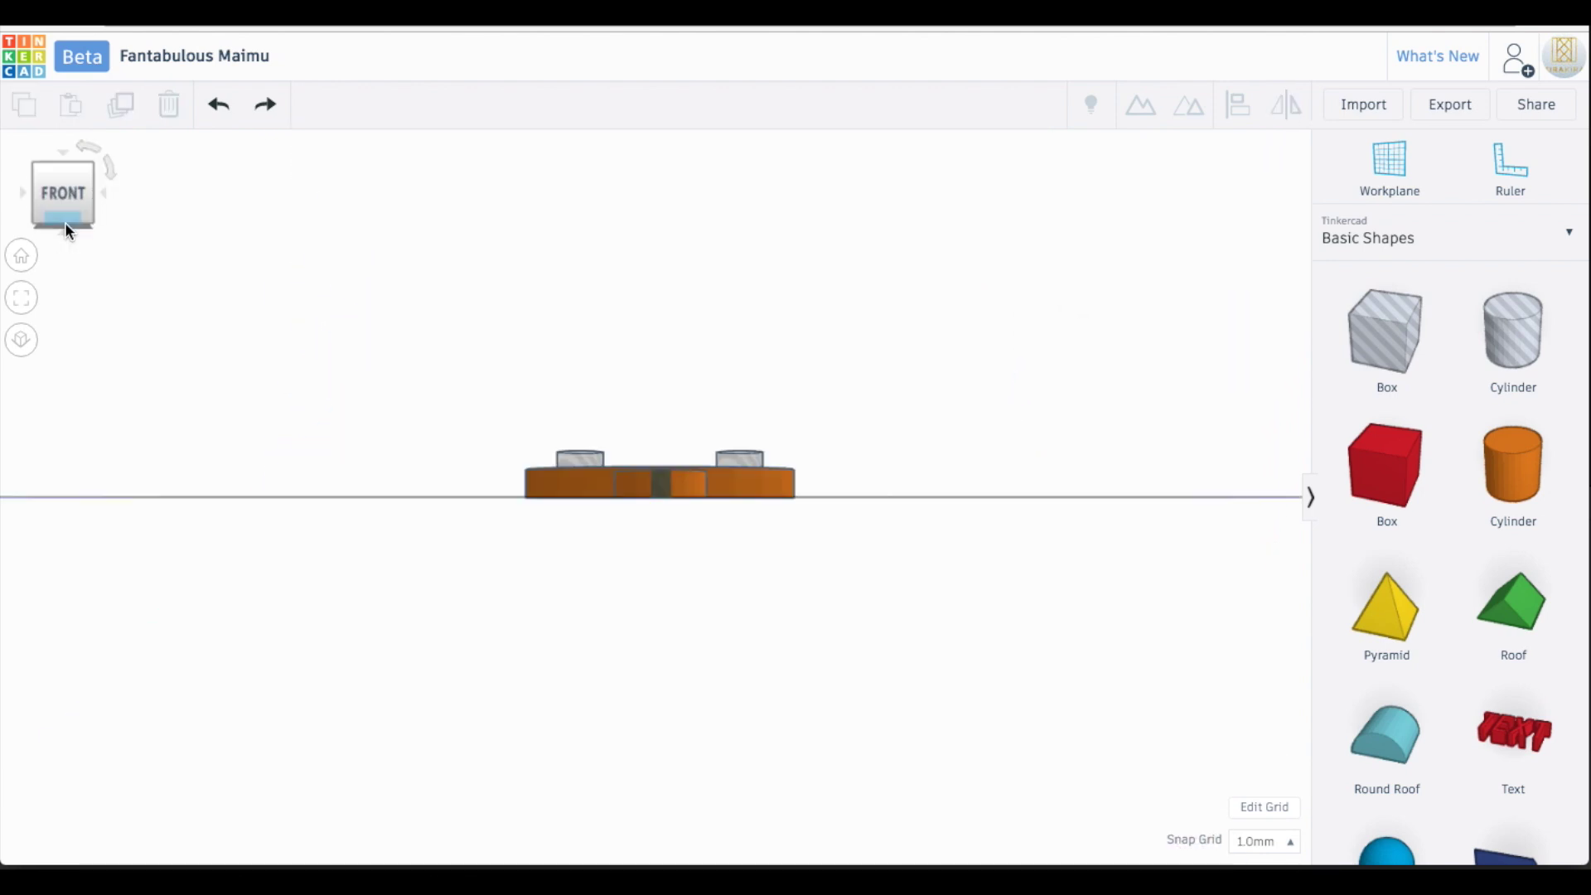
click(64, 169)
click(663, 648)
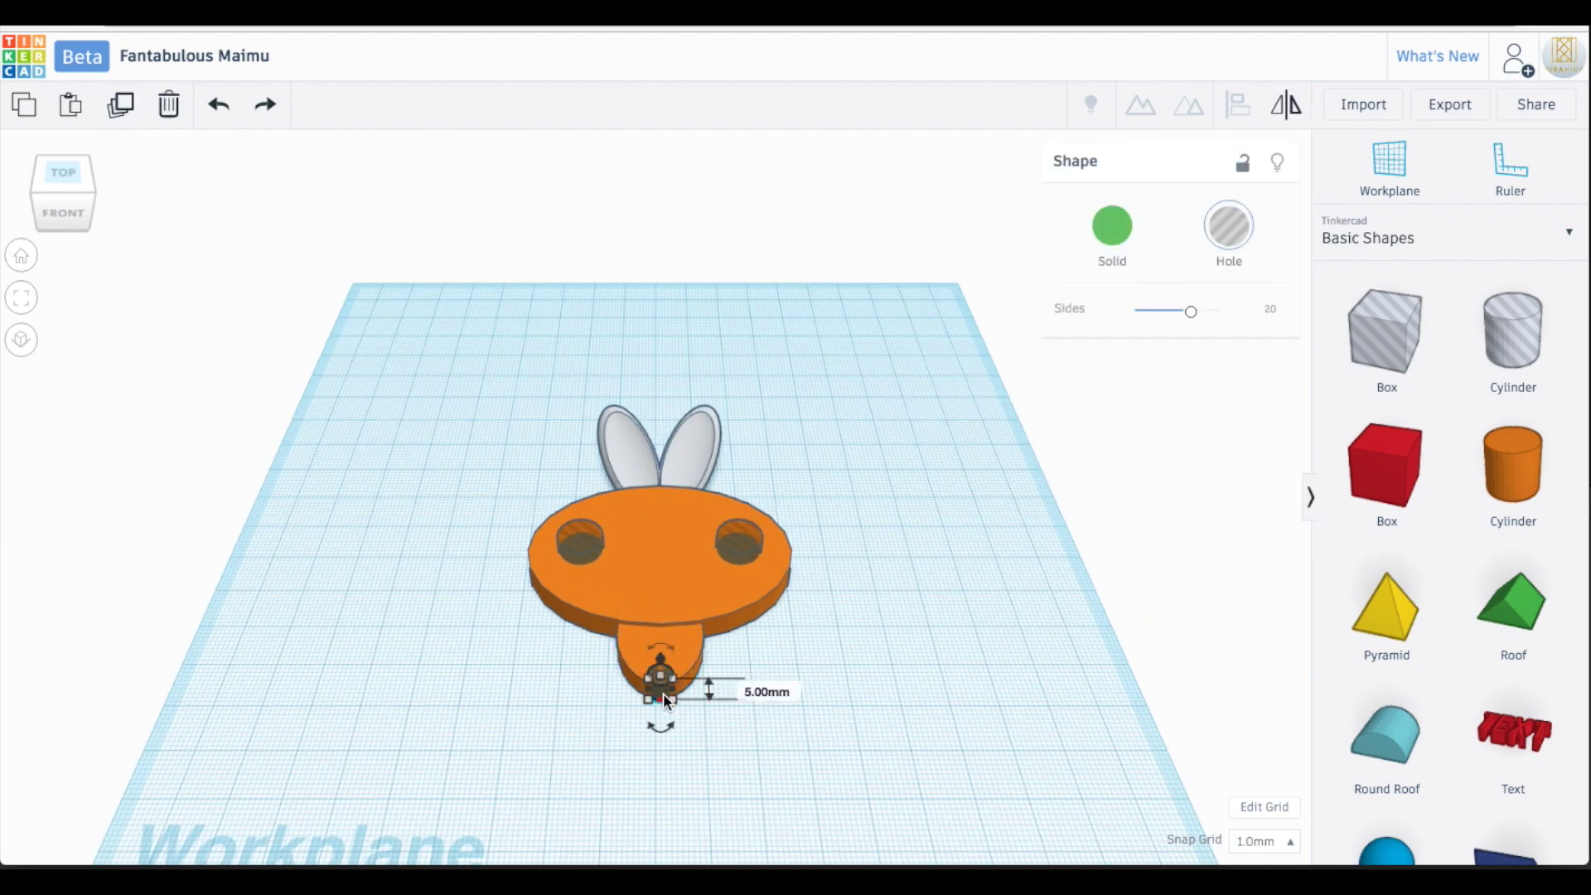
click(169, 305)
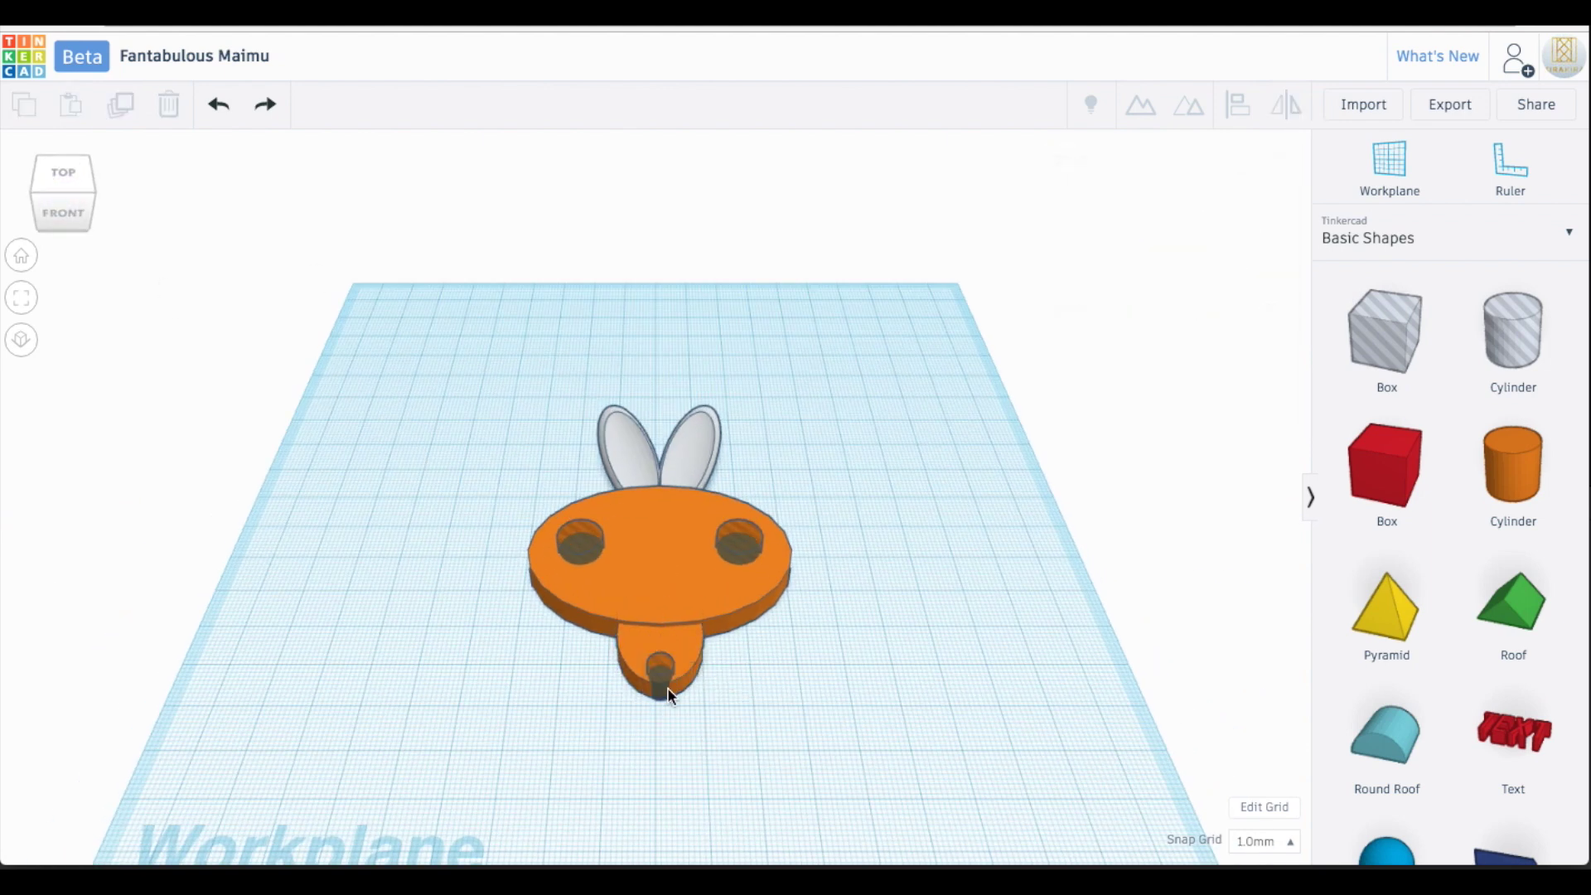
click(696, 455)
- Enlarge the ears to 48.58 × 58.46 mm and lower them to 6.00 mm
click(64, 171)
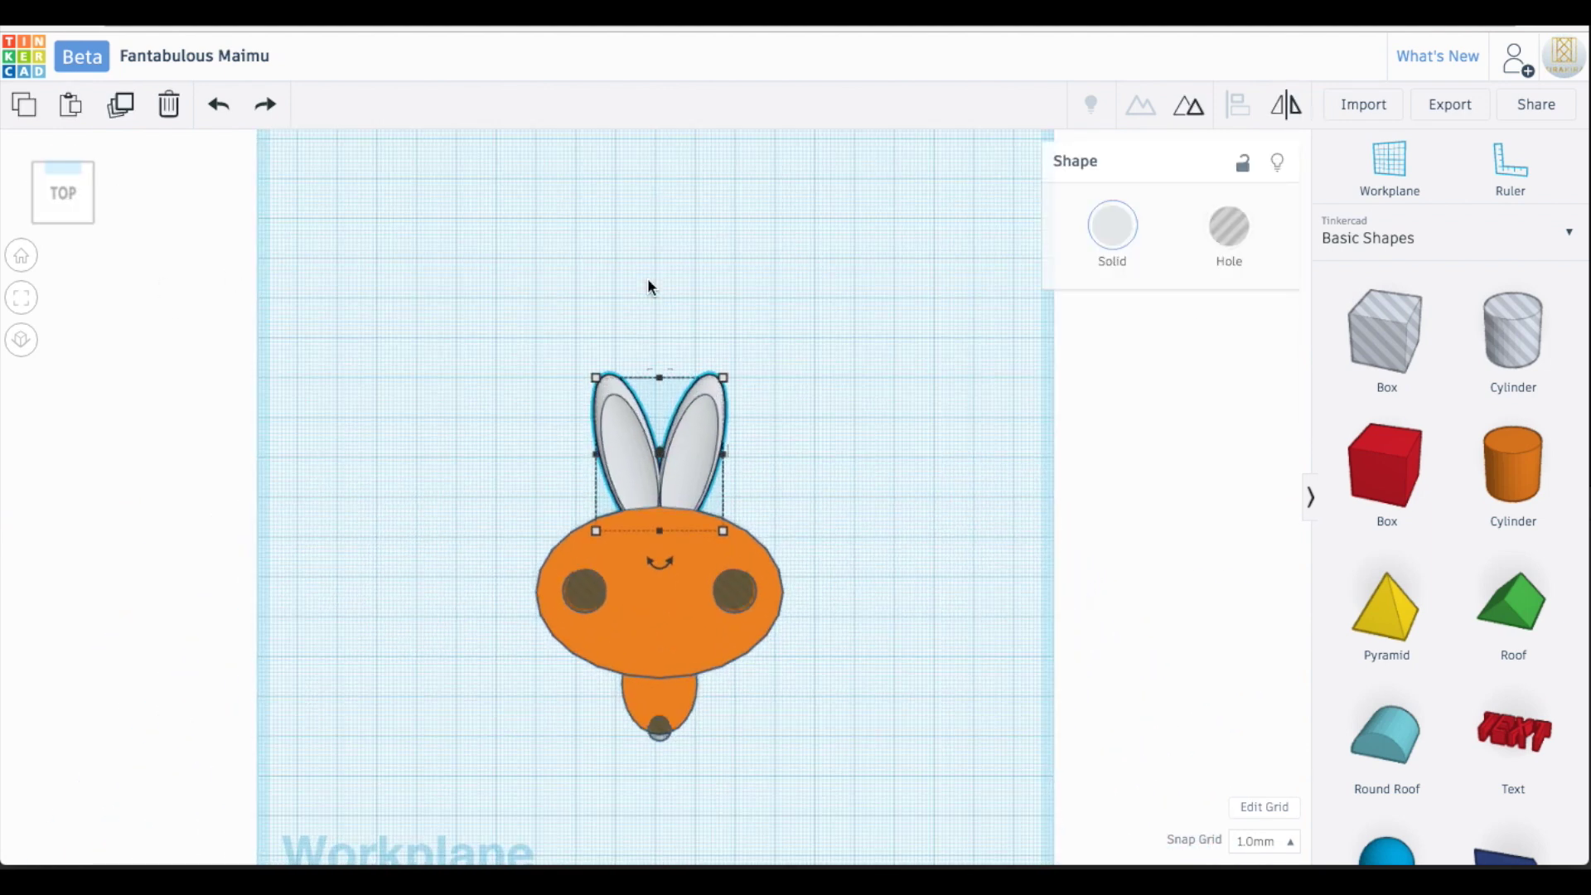
alt+shift+drag(727, 380, 743, 337)
click(90, 219)
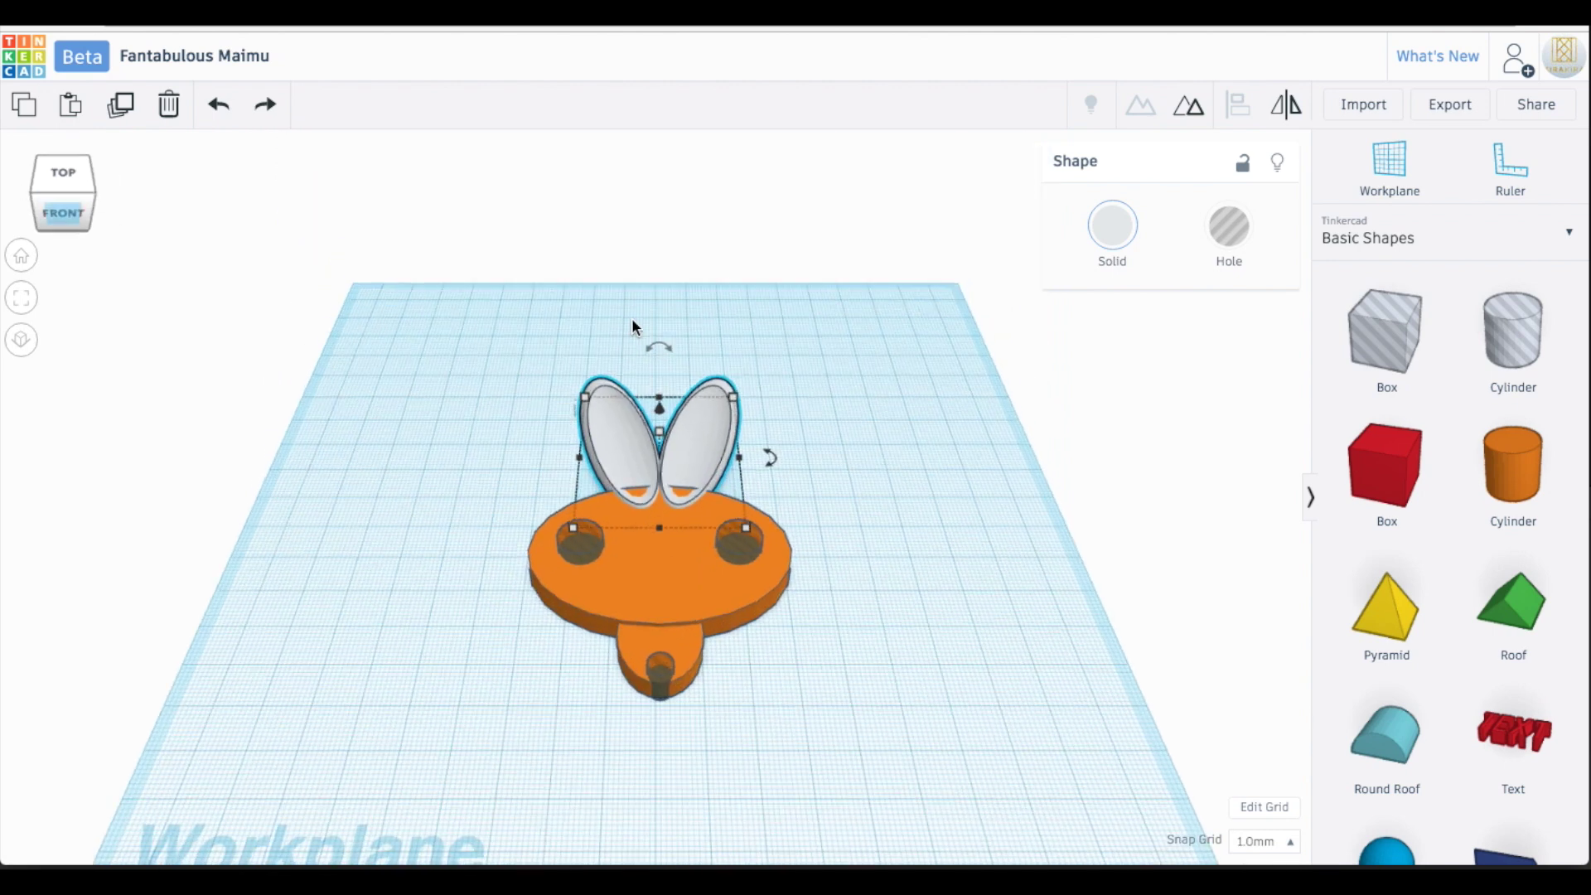
drag(661, 434, 661, 441)
- Keep the head base at 5.00 mm and group all six bunny shapes with Ctrl+G
click(670, 540)
drag(662, 558, 663, 560)
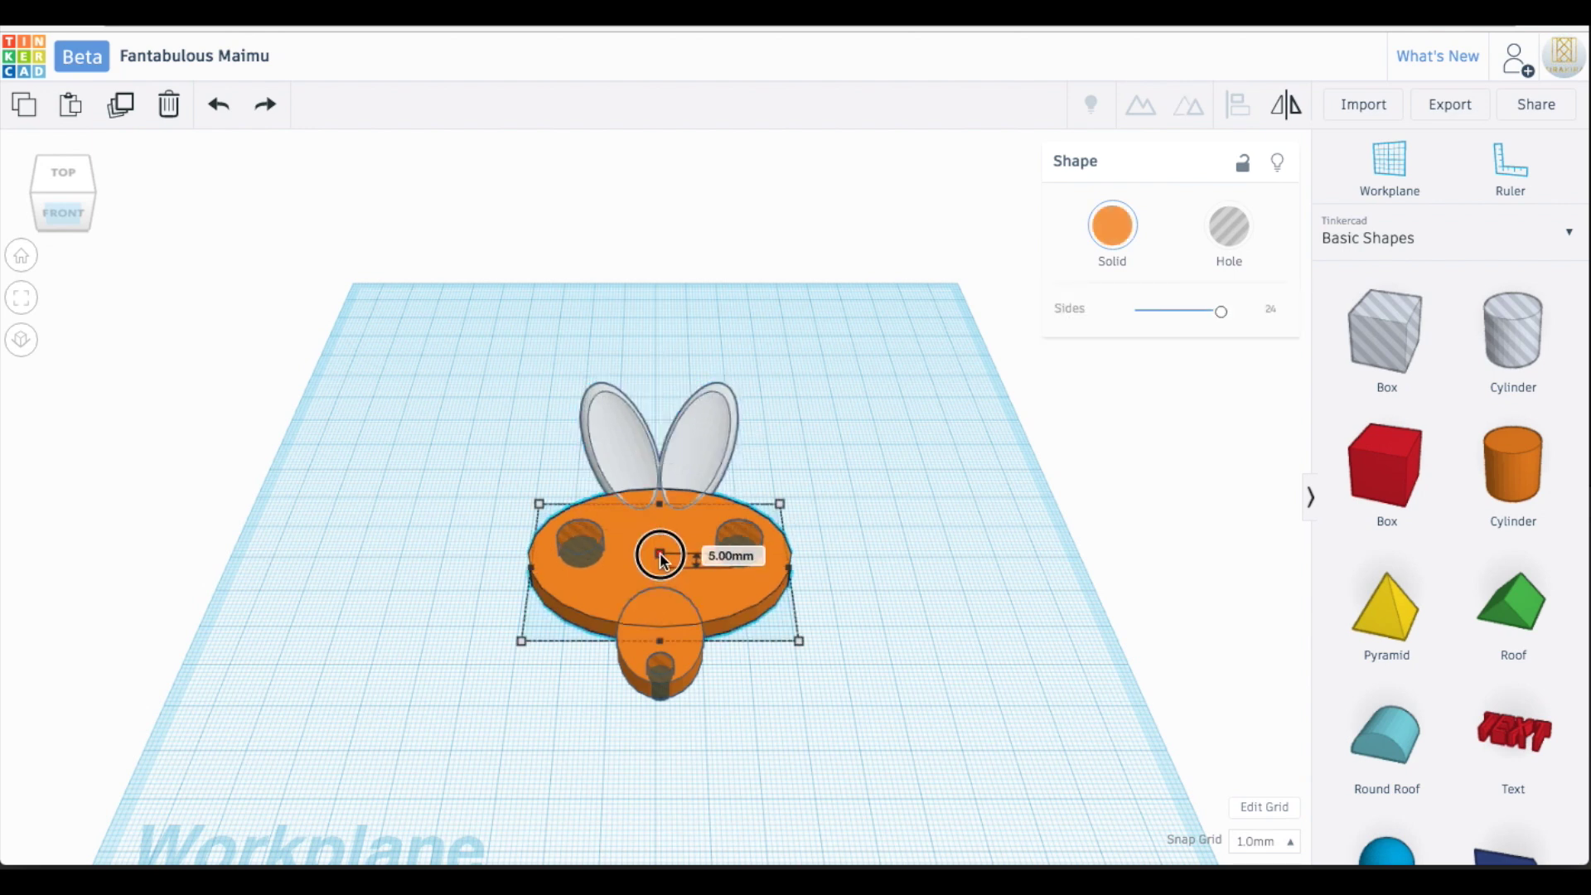
click(661, 636)
click(764, 666)
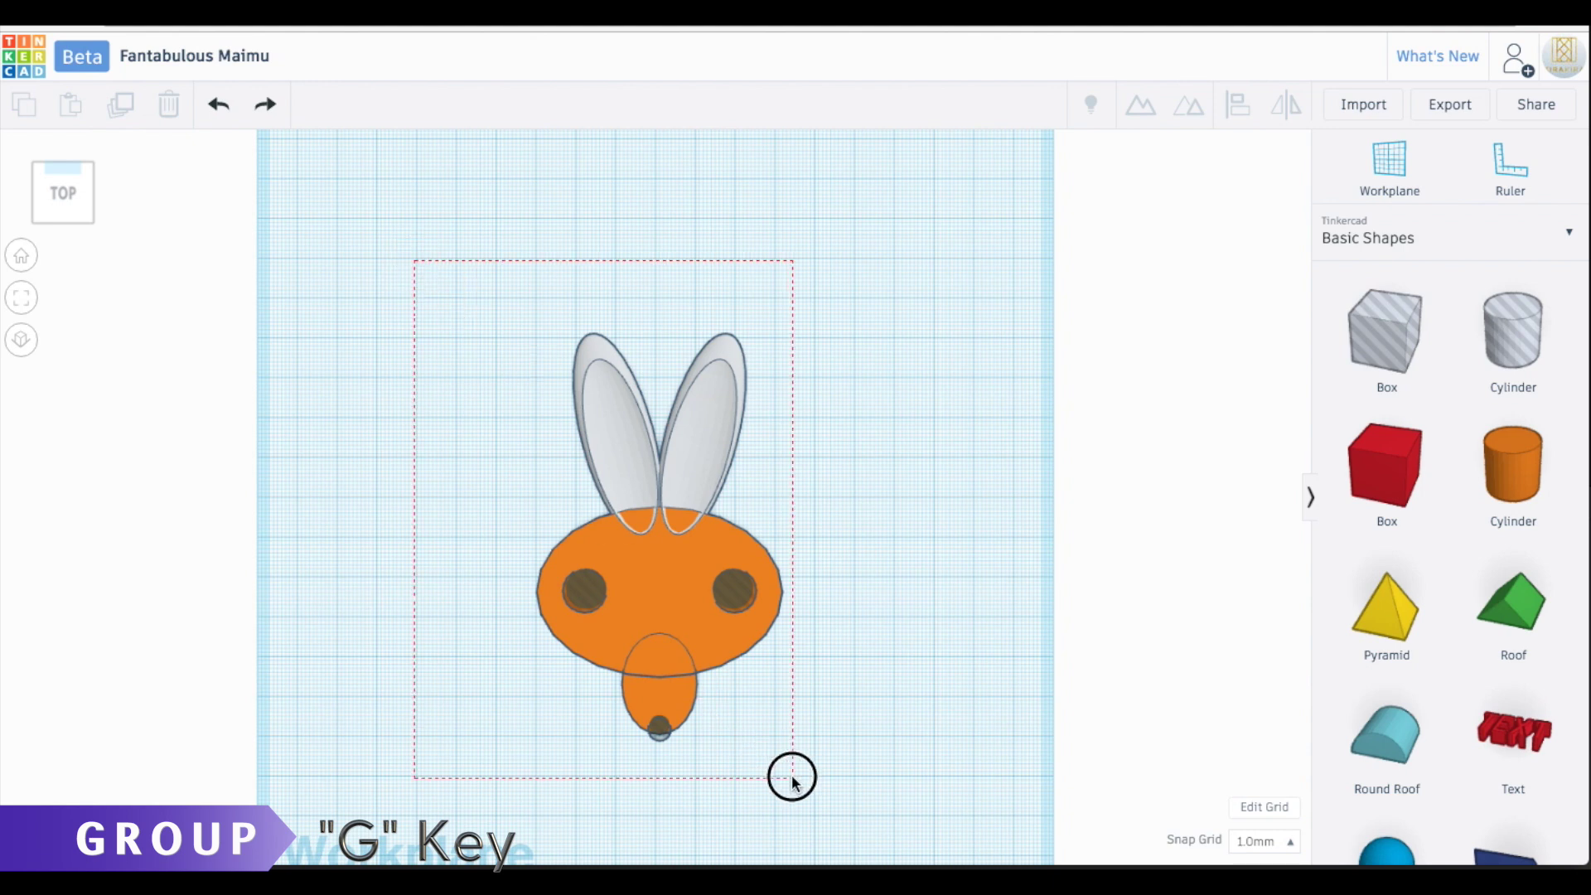
drag(793, 779, 901, 801)
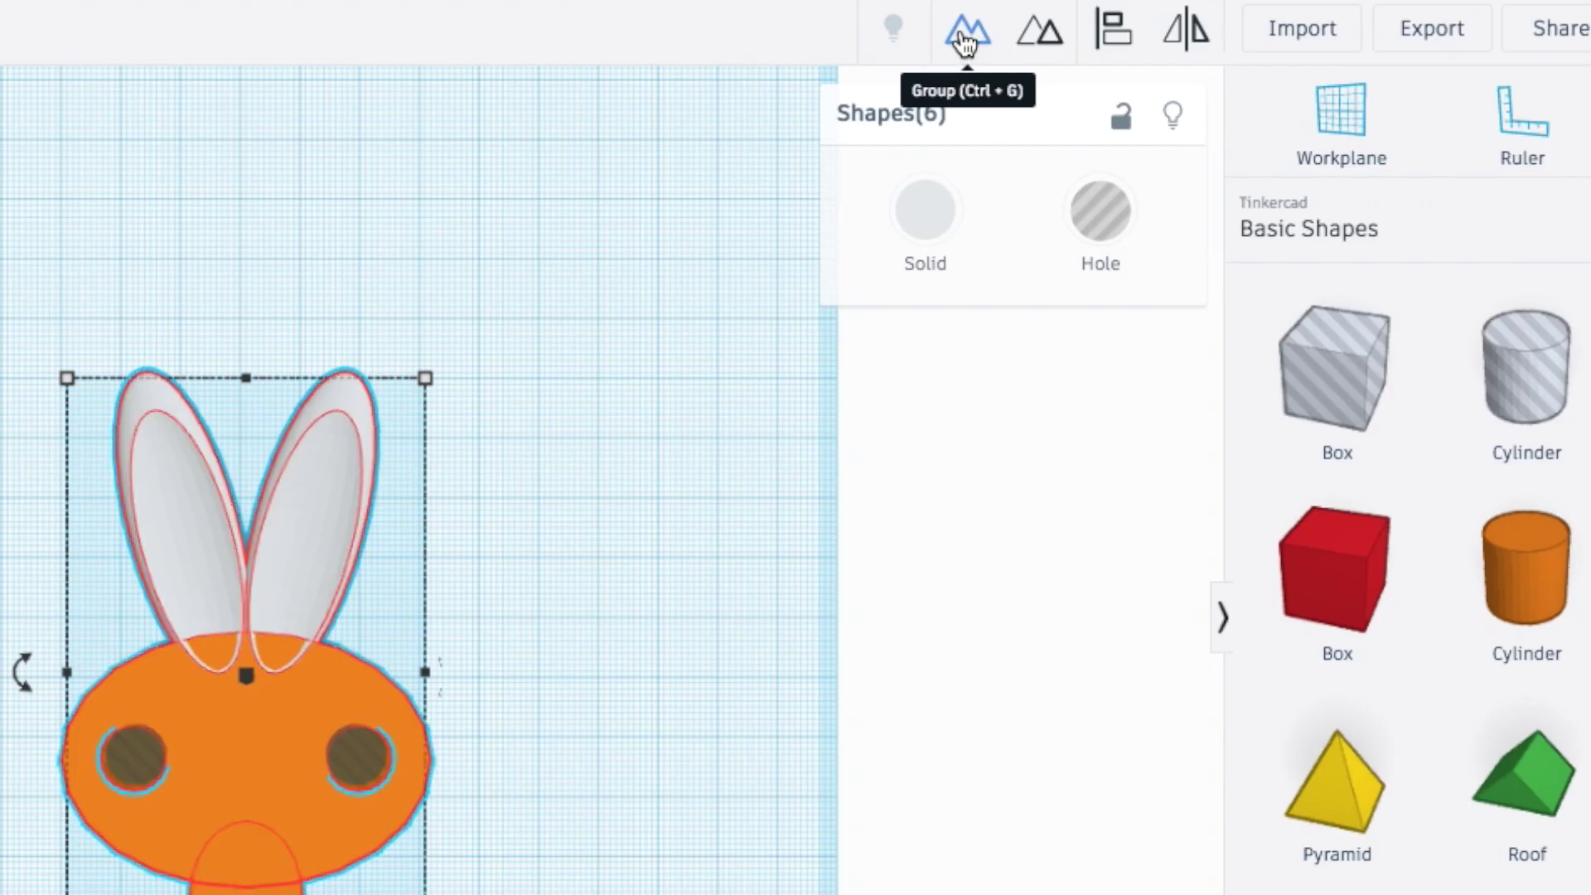
key(ctrl+g)
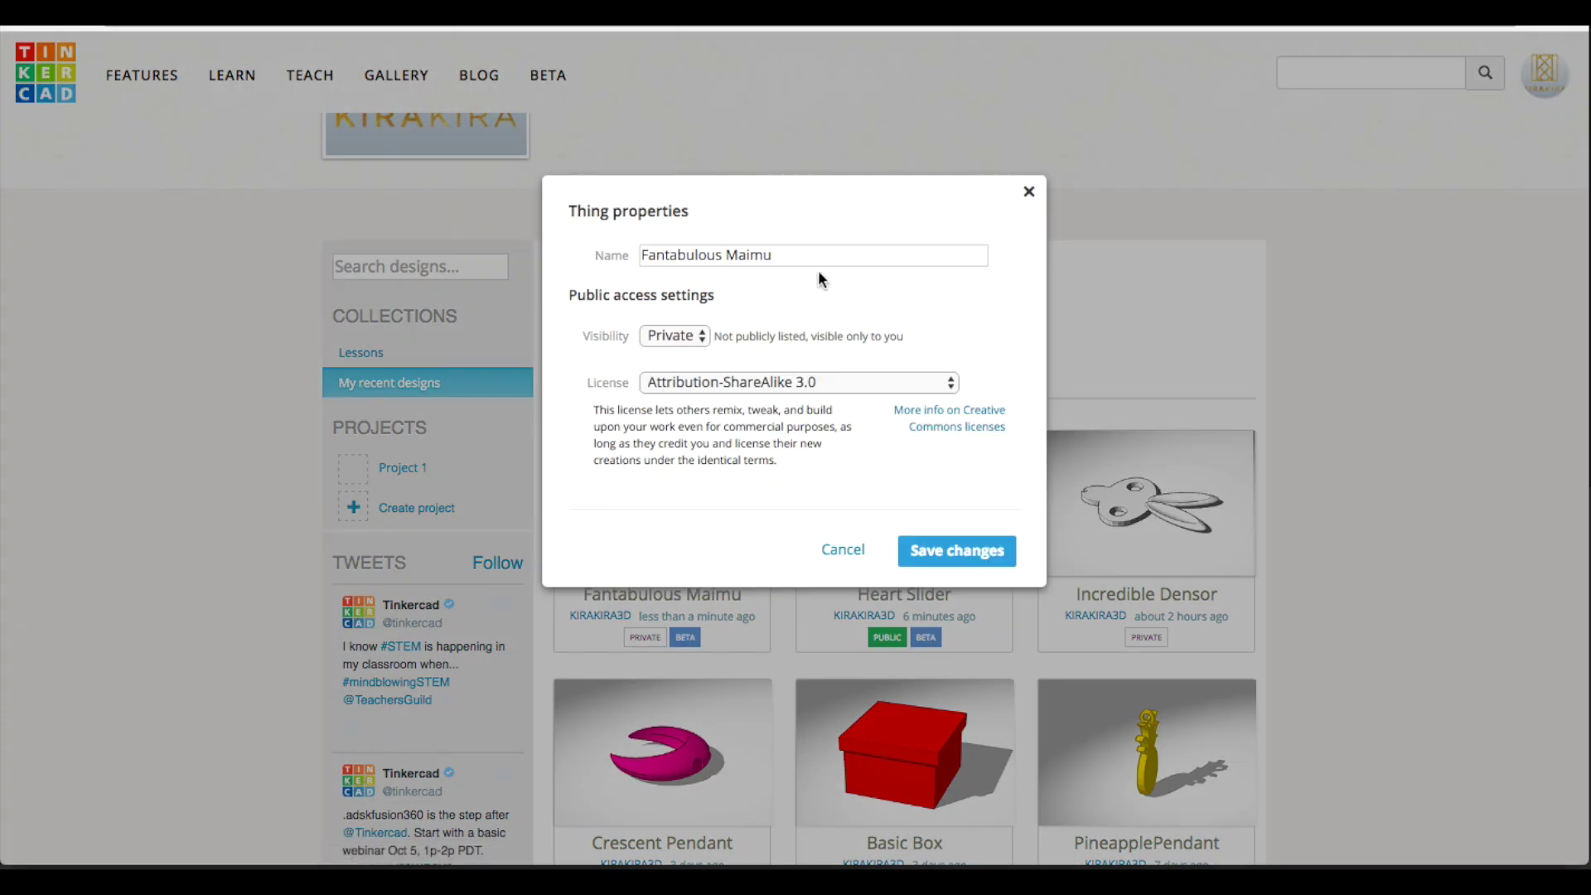
- Name the design 'Bunny Headphone Wrap', set visibility to Public, and save the changes
text(Bunny Headphone Wrap)
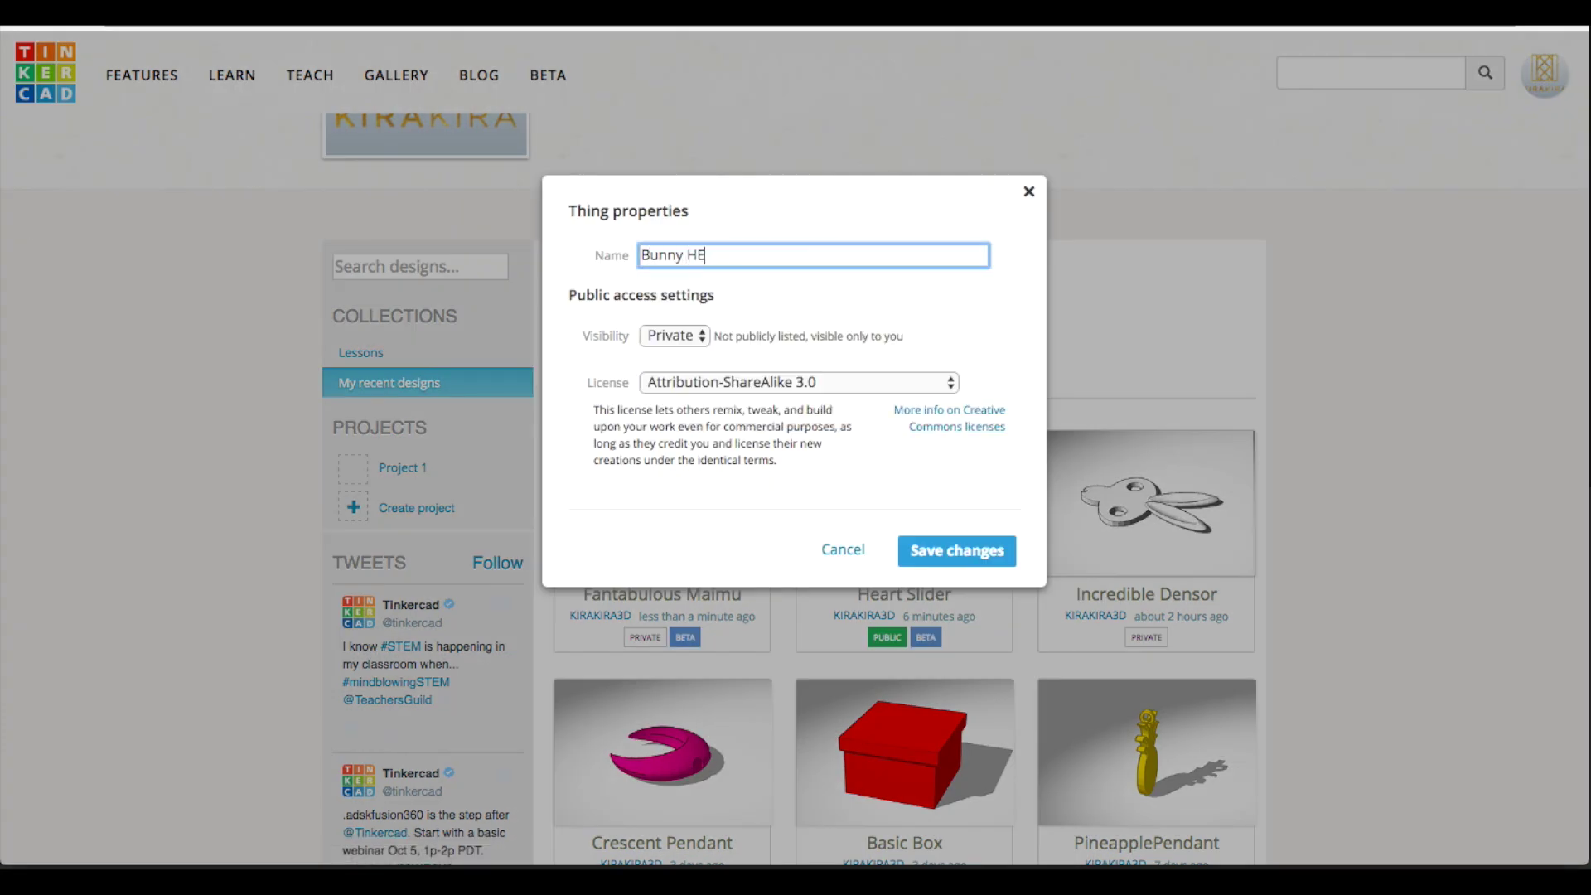
click(674, 336)
click(678, 354)
click(965, 553)
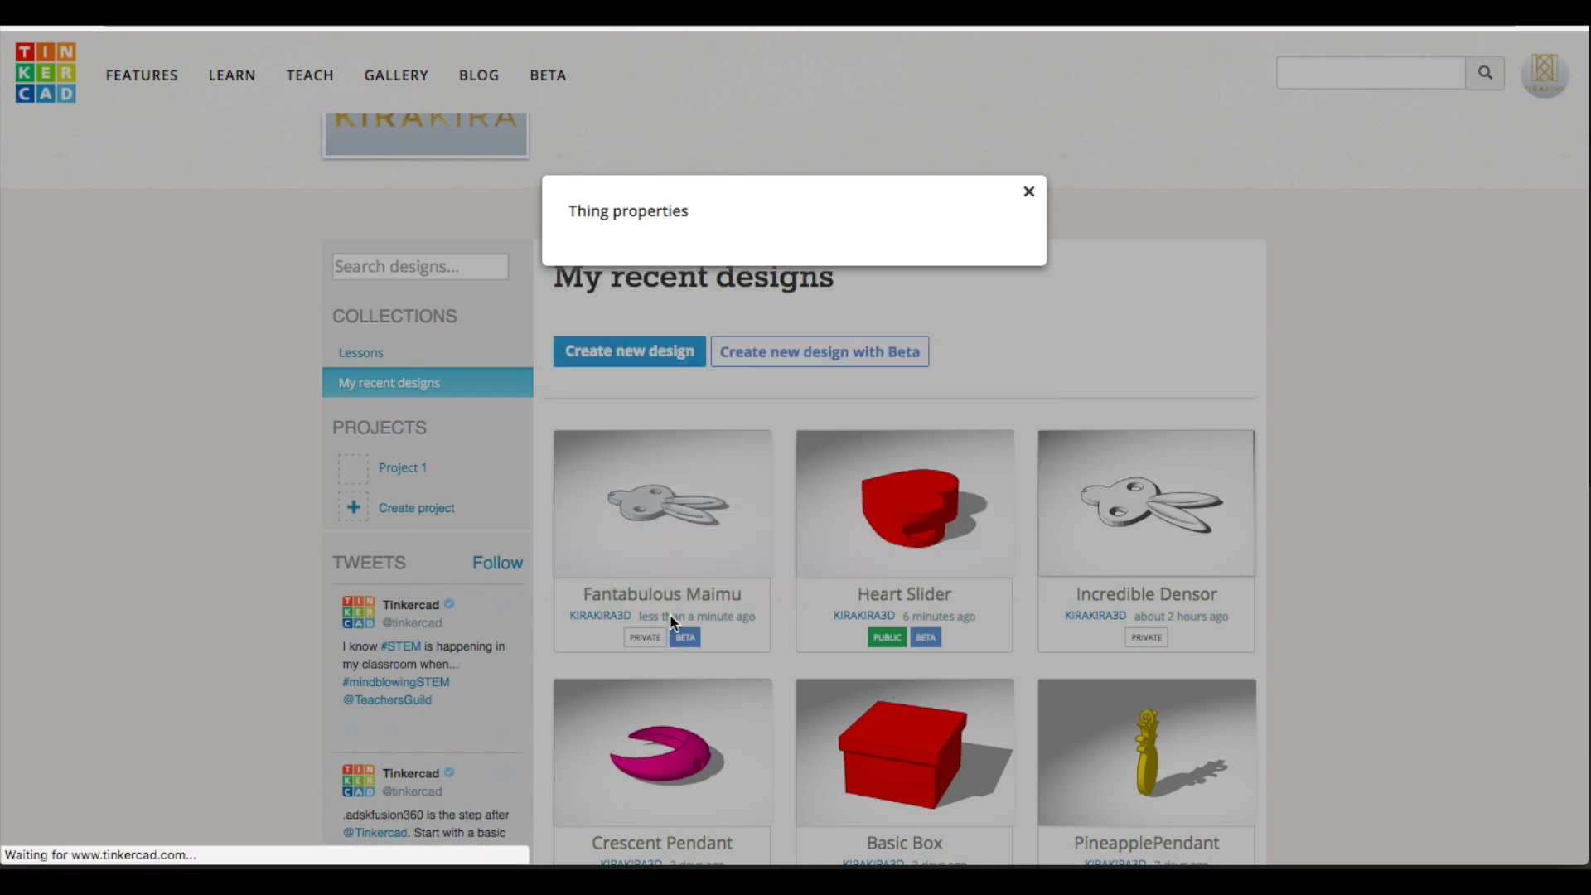
scroll(669, 613, down, 2)
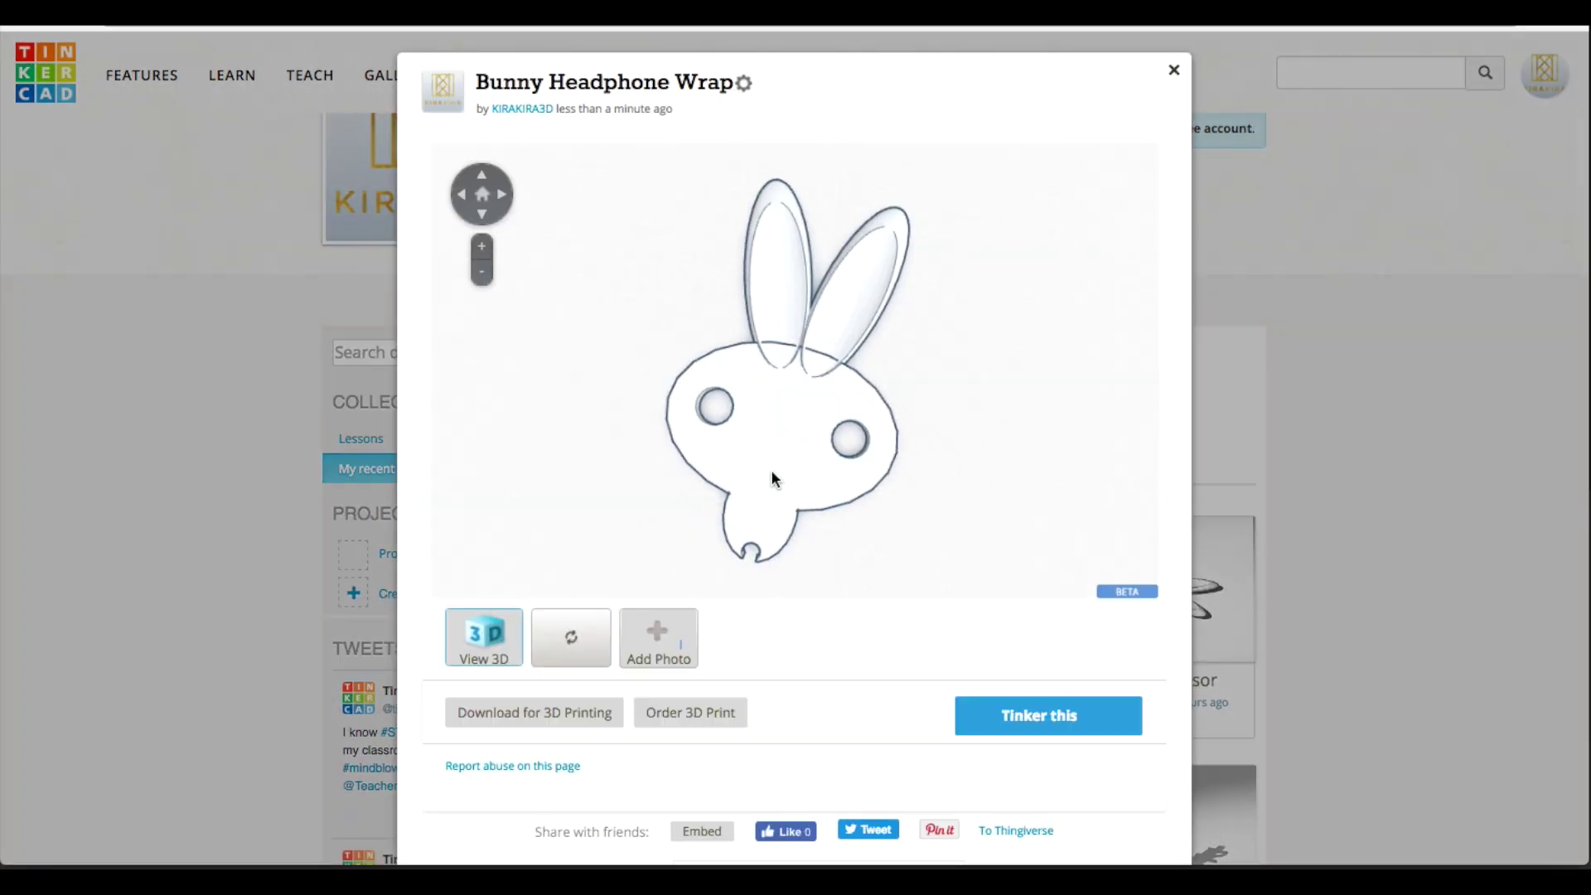
- Export the bunny from Download for 3D Printing as an .STL file
click(572, 713)
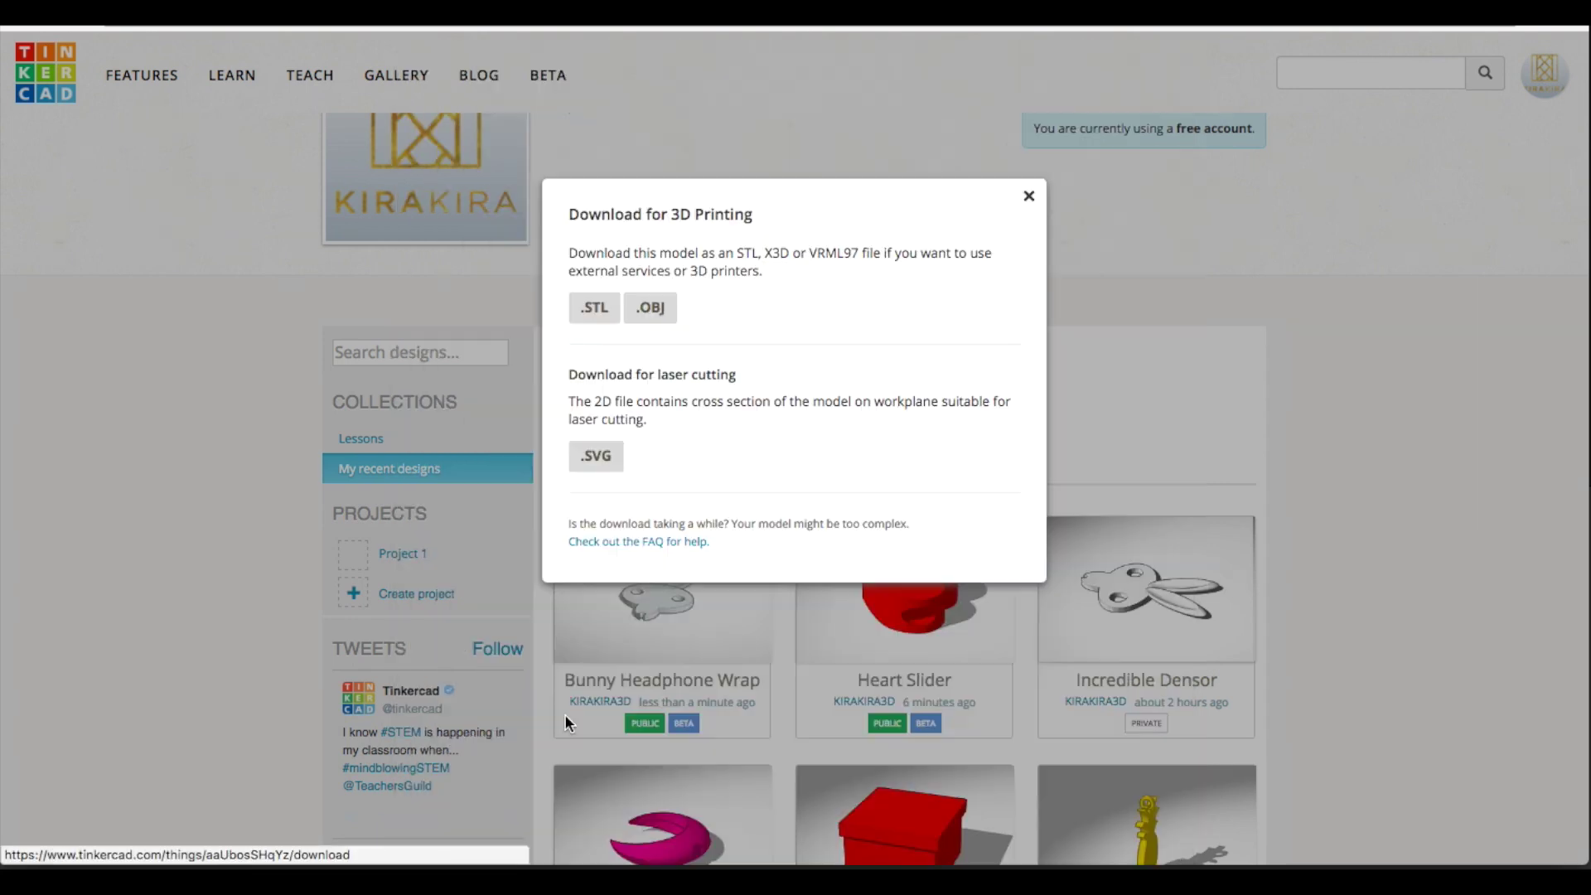
click(598, 307)
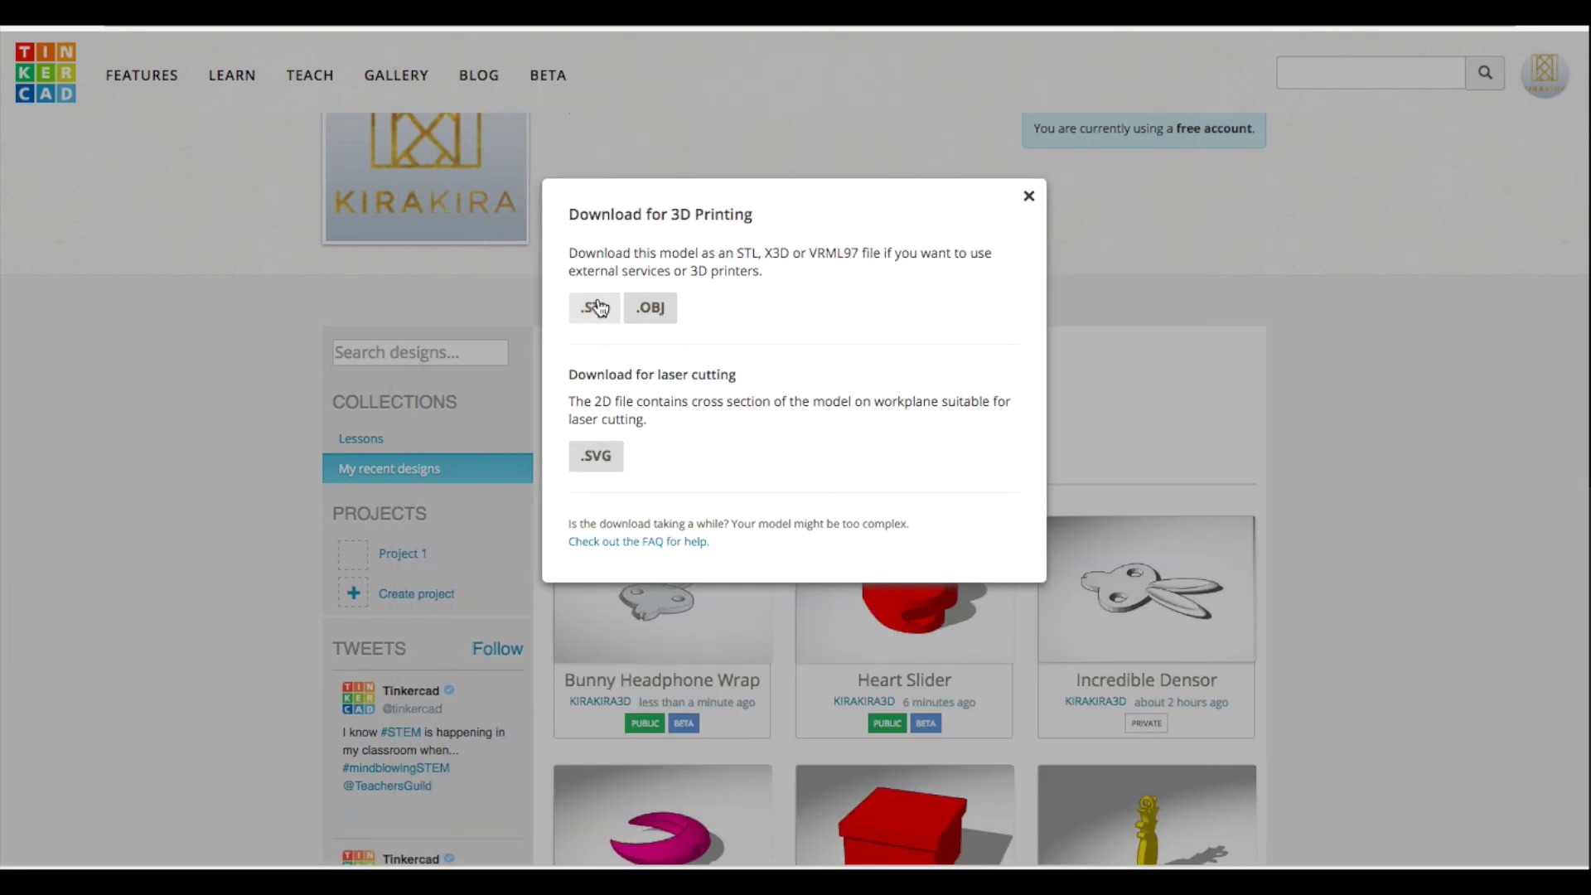